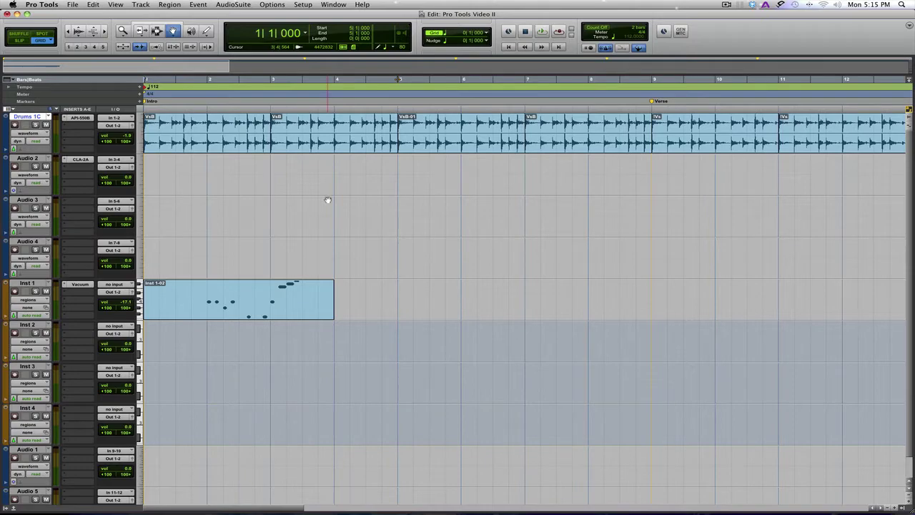
Read down the shortcuts list in Chrome, then return to the Pro Tools session
key(super+Tab)
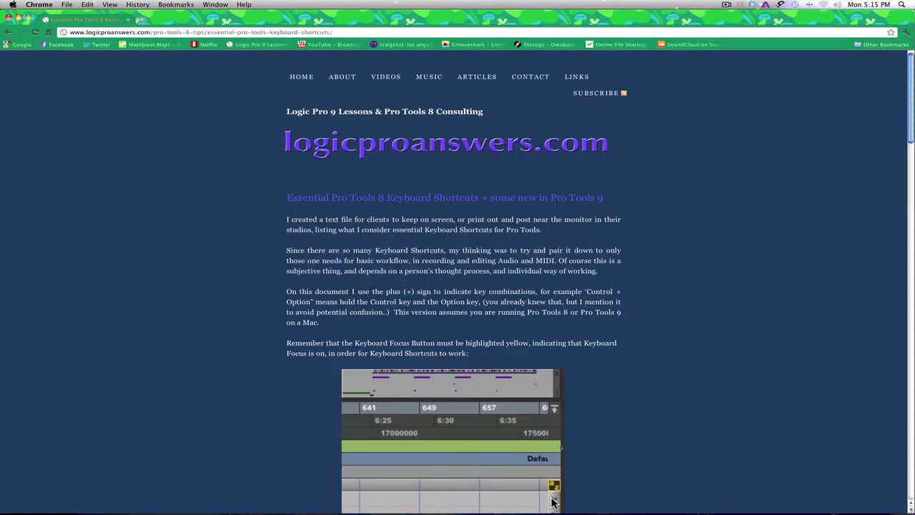
scroll(657, 197, down, 5)
scroll(656, 198, down, 8)
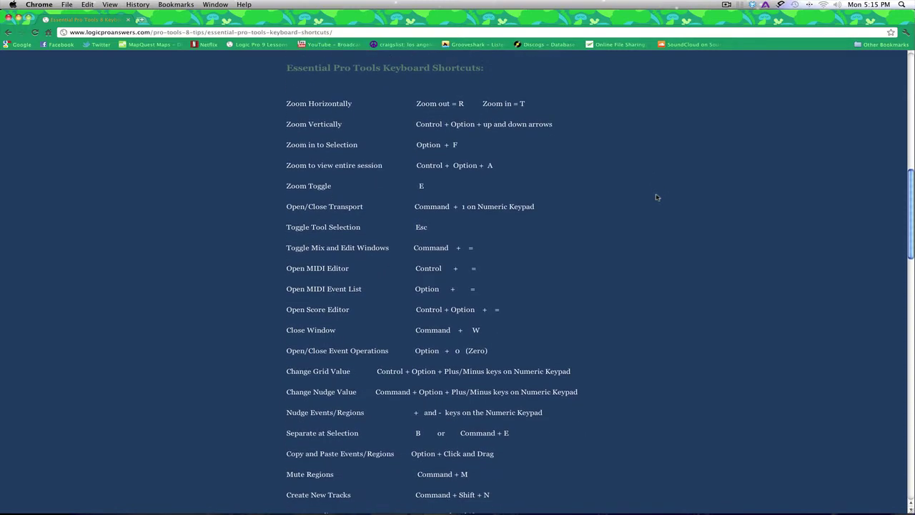
key(super+Tab)
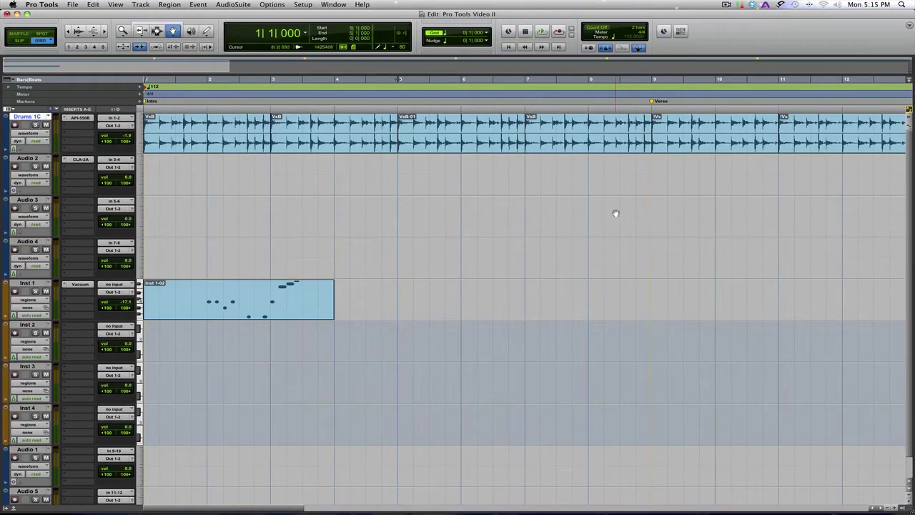
Zoom the timeline out and back in with R and T, toggling around bars 1–12
key(r)
key(r)
key(r)
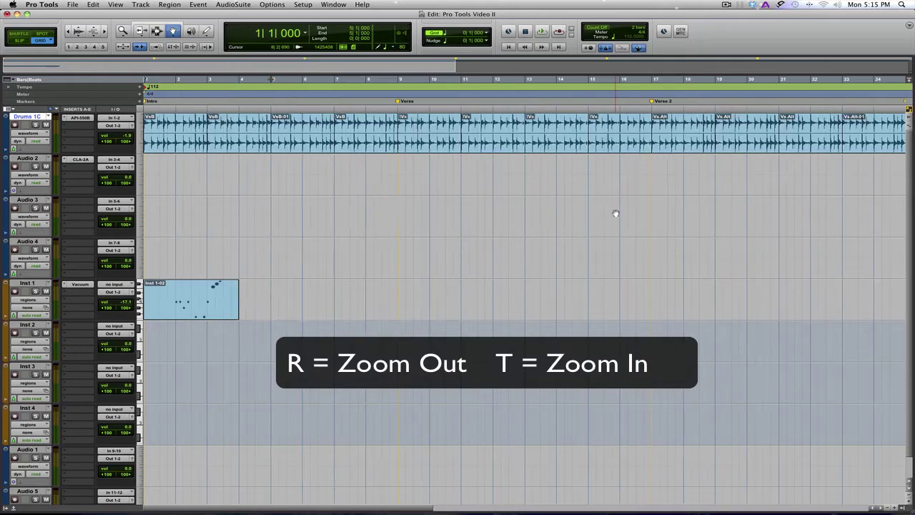
key(t)
key(t)
key(t)
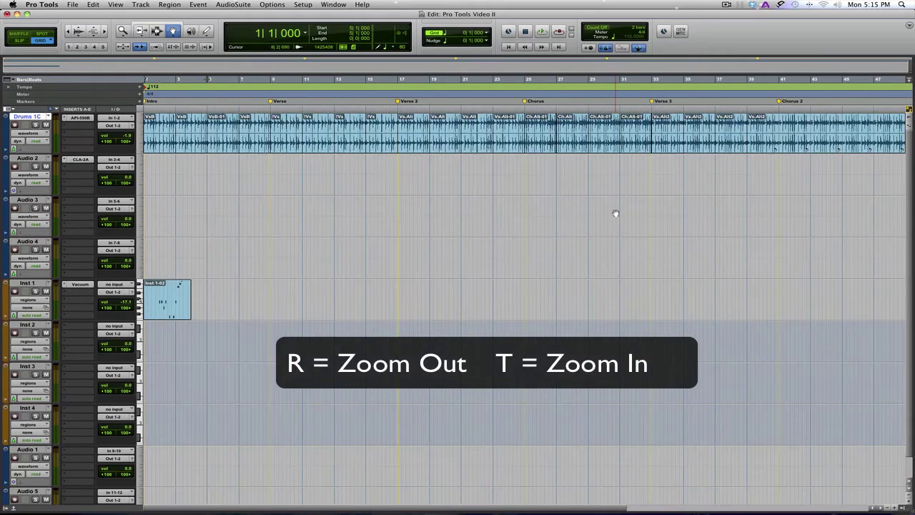
key(r)
key(r)
key(r)
key(t)
key(t)
key(t)
key(r)
key(r)
key(r)
key(t)
key(t)
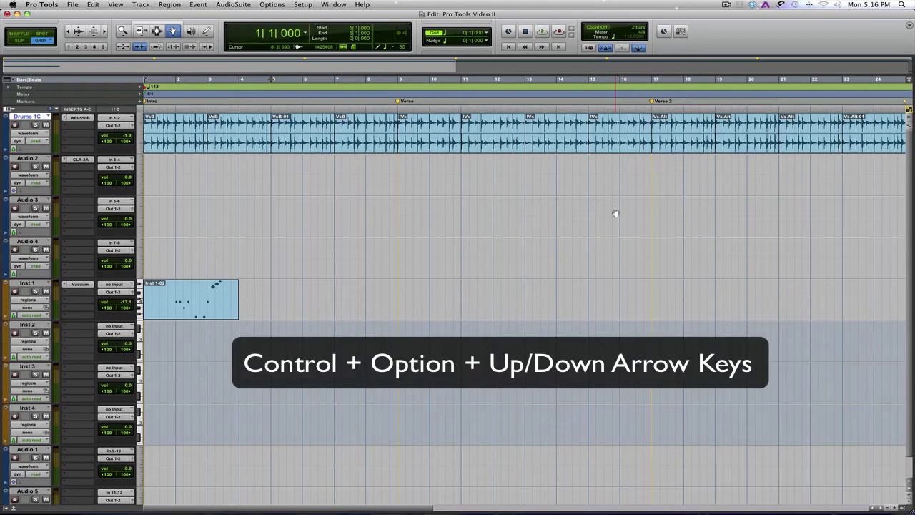
Cycle all track heights through several sizes, ending compact so all ten tracks show
key(ctrl+alt+Down)
key(ctrl+alt+Down)
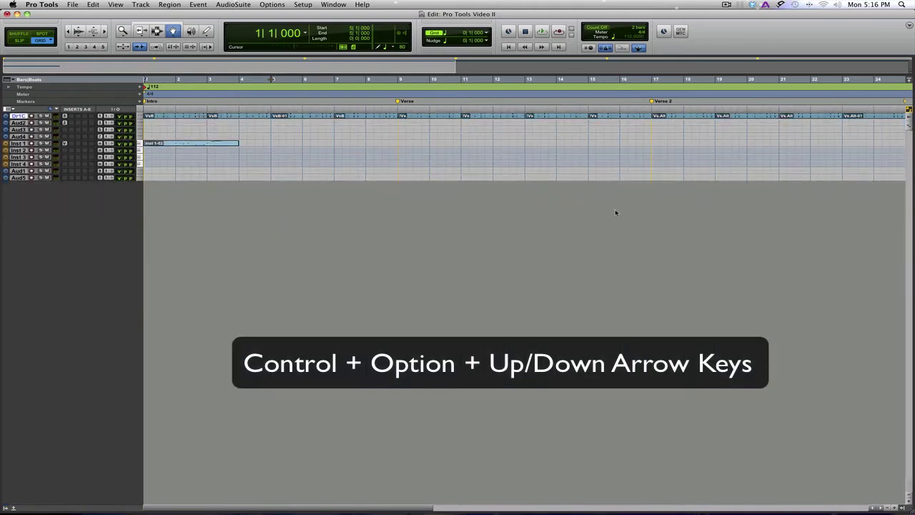
key(ctrl+alt+Up)
key(ctrl+alt+Up)
key(ctrl+alt+Up)
key(ctrl+alt+Up)
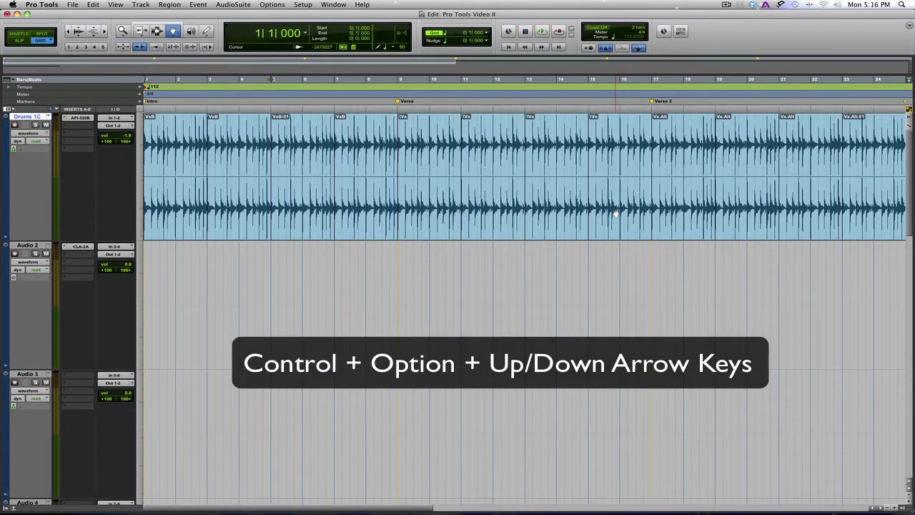
key(ctrl+alt+Down)
key(ctrl+alt+Down)
key(ctrl+alt+Down)
key(ctrl+alt+Up)
key(ctrl+alt+Up)
key(ctrl+alt+Down)
key(ctrl+alt+Down)
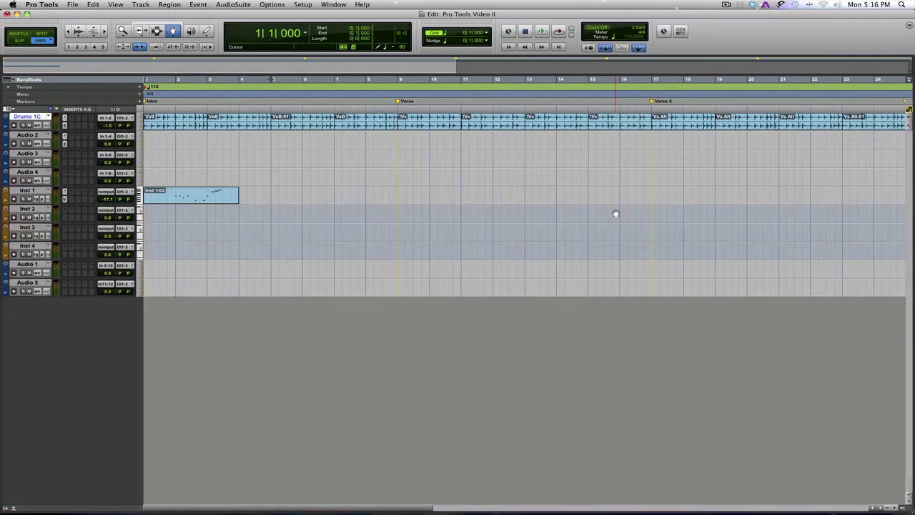
key(ctrl+alt+Up)
key(ctrl+alt+Up)
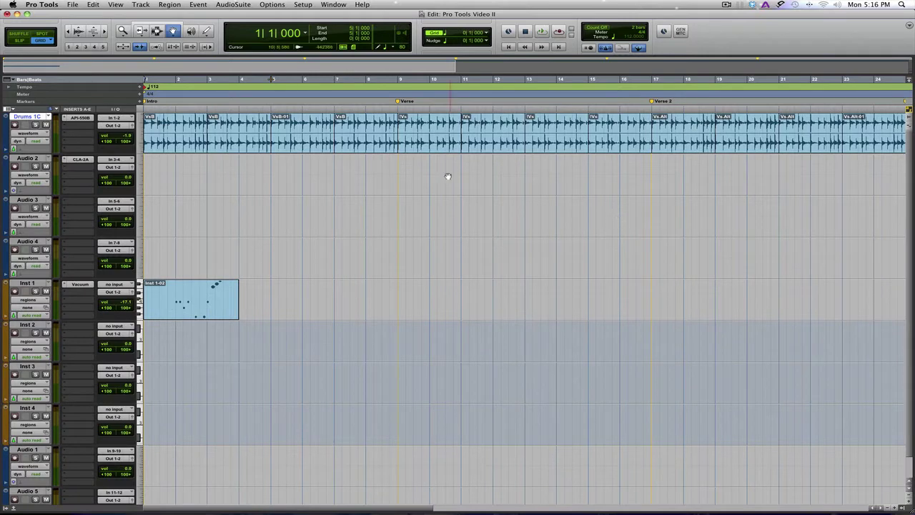
Zoom to fit the Drums 1C region at bar 11, then show the whole session and switch to Chrome
click(473, 144)
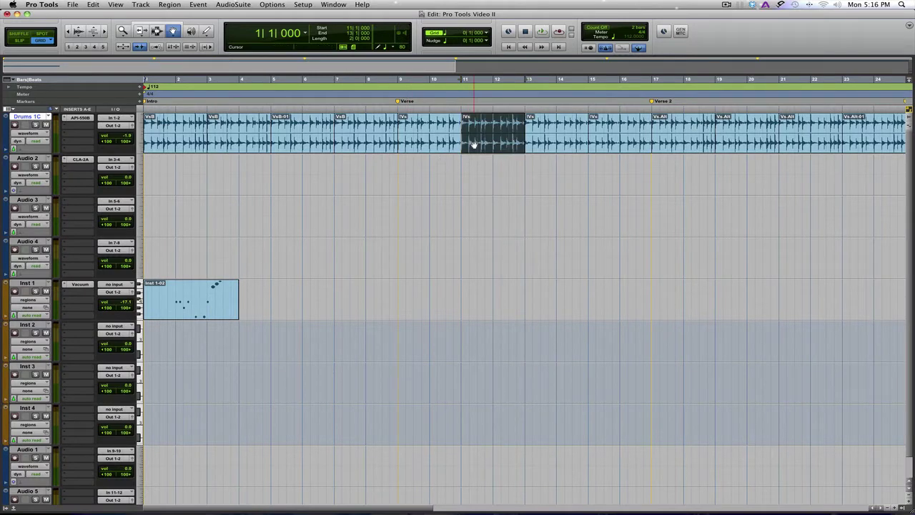
key(alt+f)
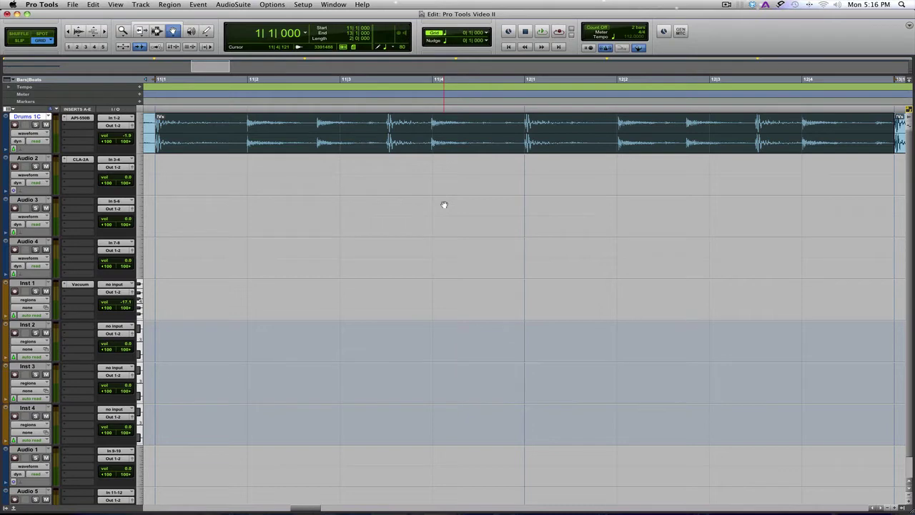
key(ctrl+alt+a)
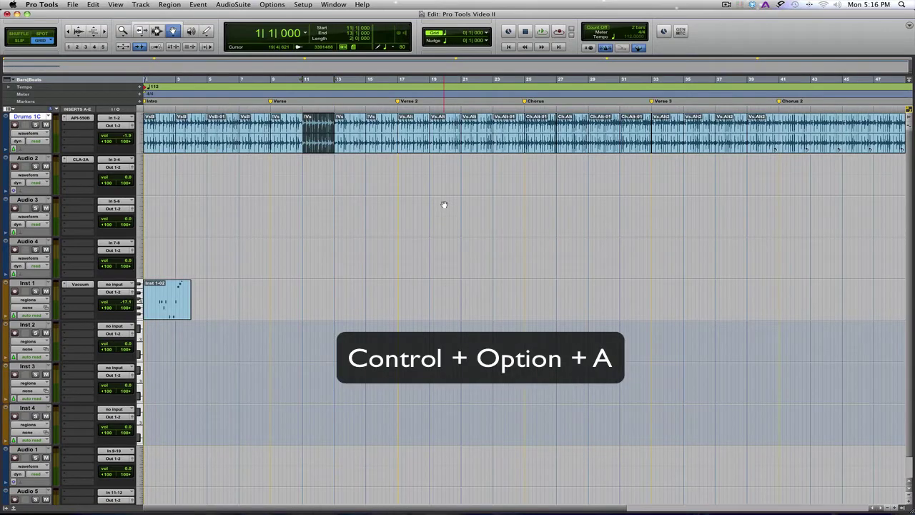
key(super+Tab)
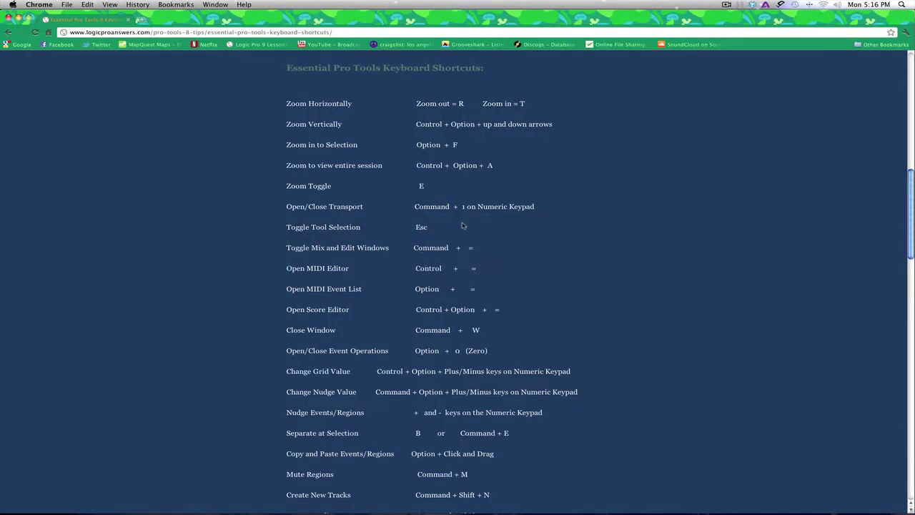
Toggle zoom in and out on the drum region at bars 11–13, checking Chrome's shortcuts page
key(super+Tab)
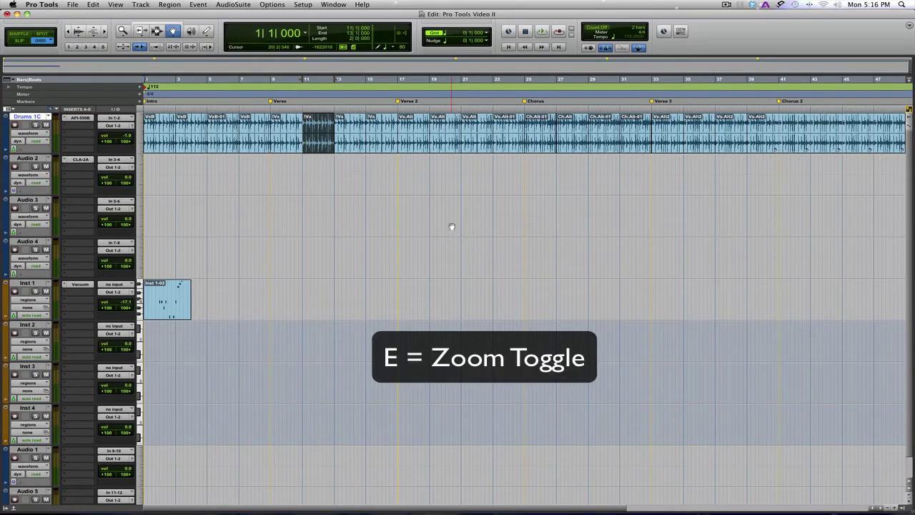
key(e)
key(e)
key(e)
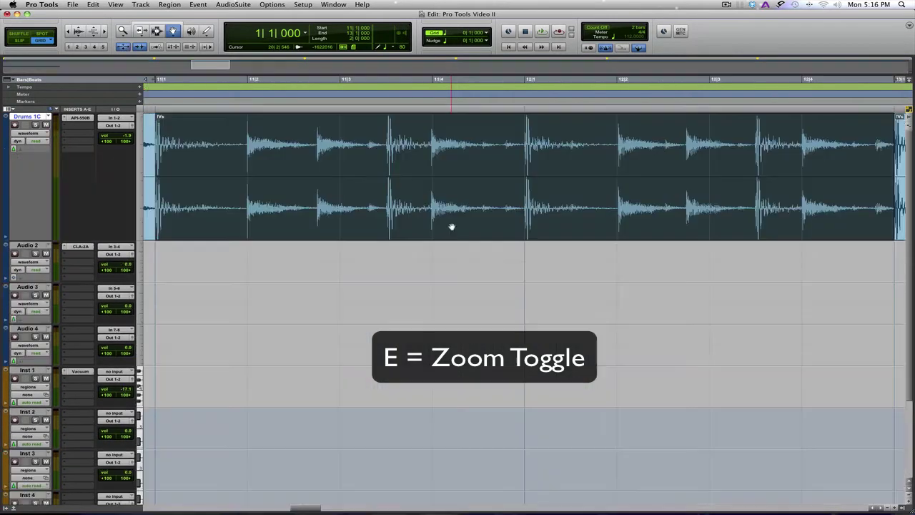
key(e)
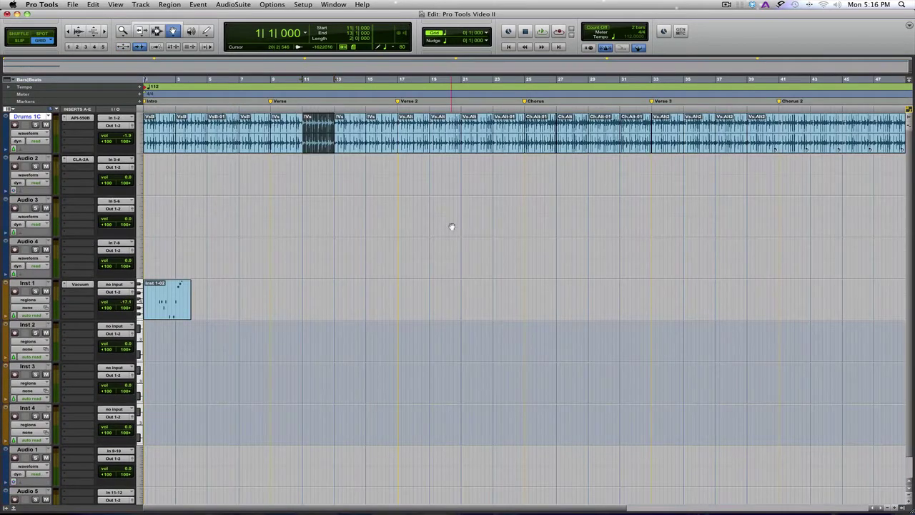
key(super+Tab)
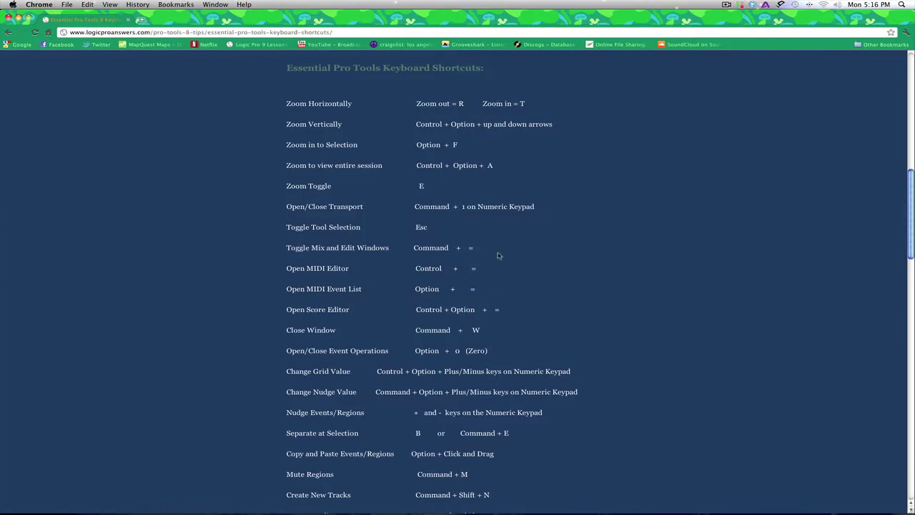
key(super+Tab)
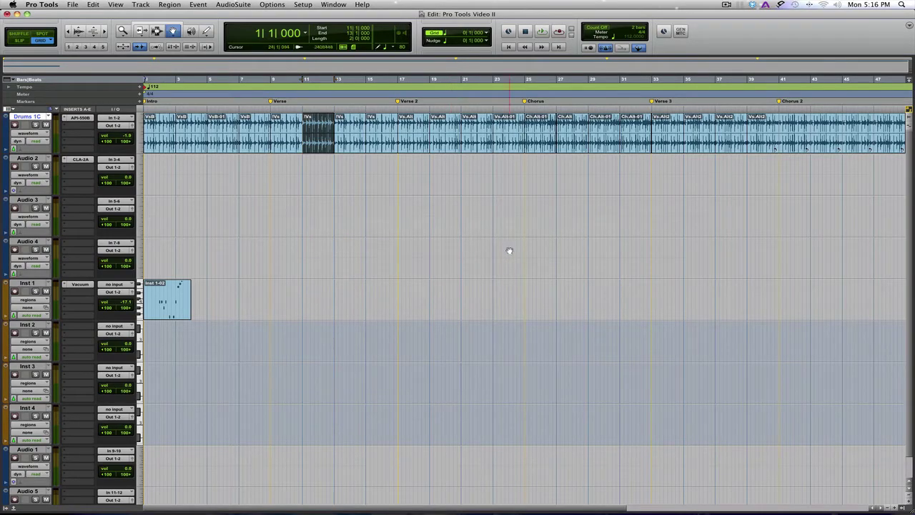
Open the floating Transport window and close it again before leaving Pro Tools
key(super+i)
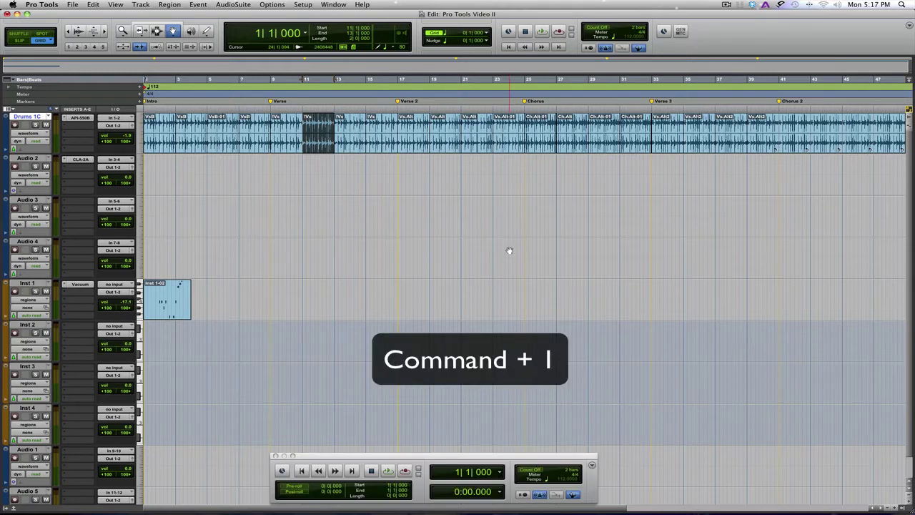
key(super+1)
key(super+1)
key(super+1)
key(super+1)
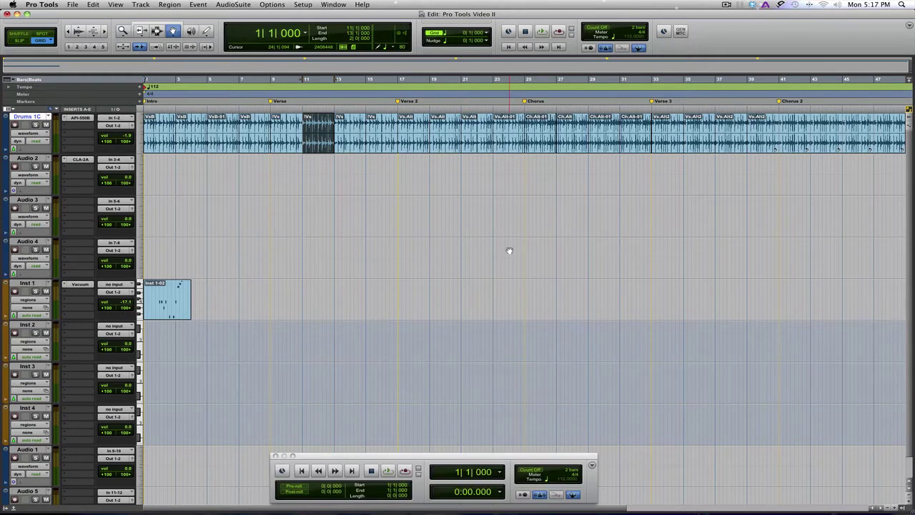
key(super+1)
key(super+1)
key(super+1)
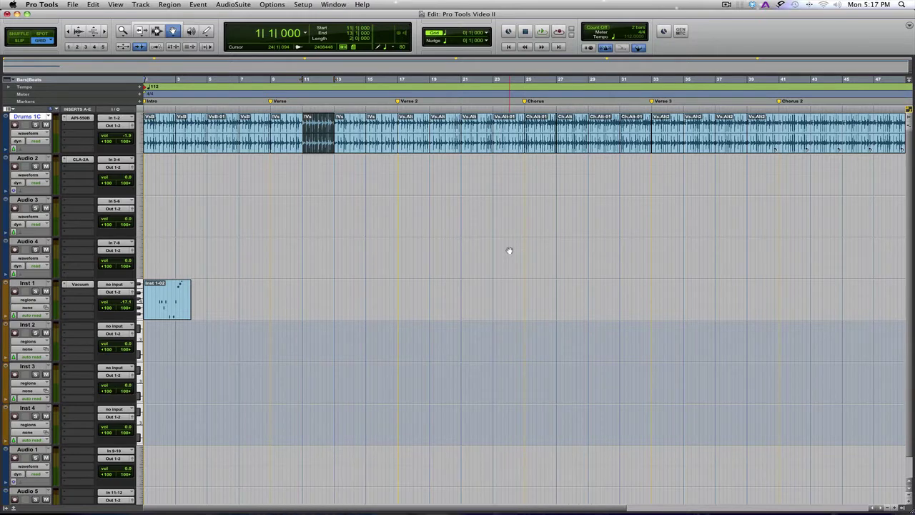
key(super+Tab)
key(super+Tab)
key(super+Tab)
key(super+Tab)
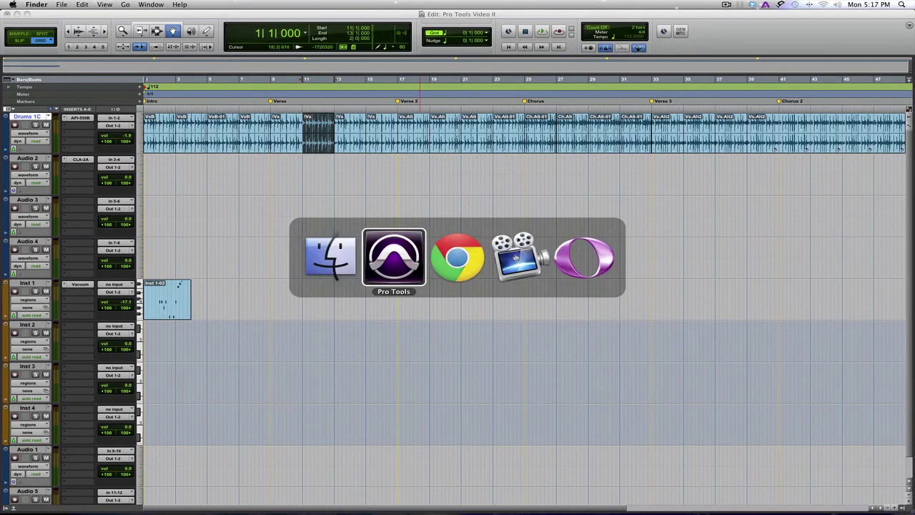
key(super+Tab)
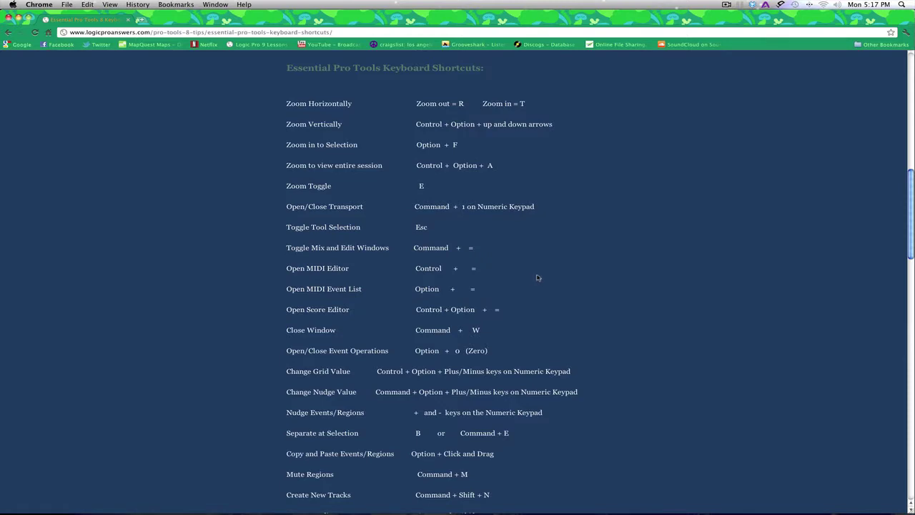
key(super+Tab)
key(super+Tab)
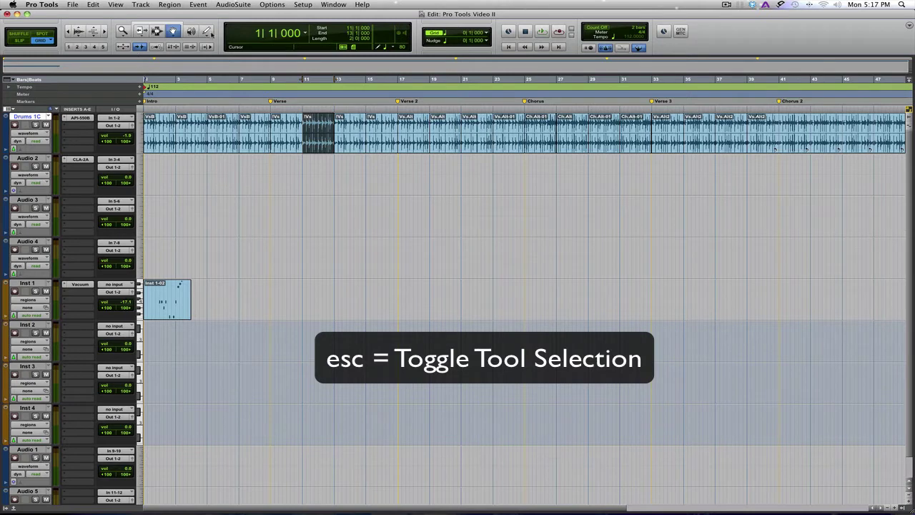
click(168, 39)
key(Escape)
key(Escape)
key(Escape)
key(Escape)
key(Escape)
key(Escape)
key(Escape)
key(Escape)
key(Escape)
key(Escape)
key(Escape)
key(Escape)
key(super+Tab)
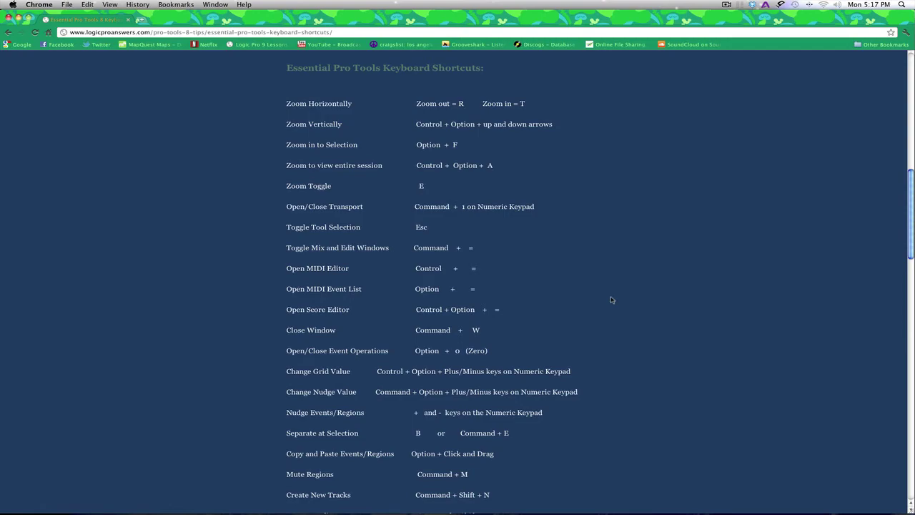
key(super+Tab)
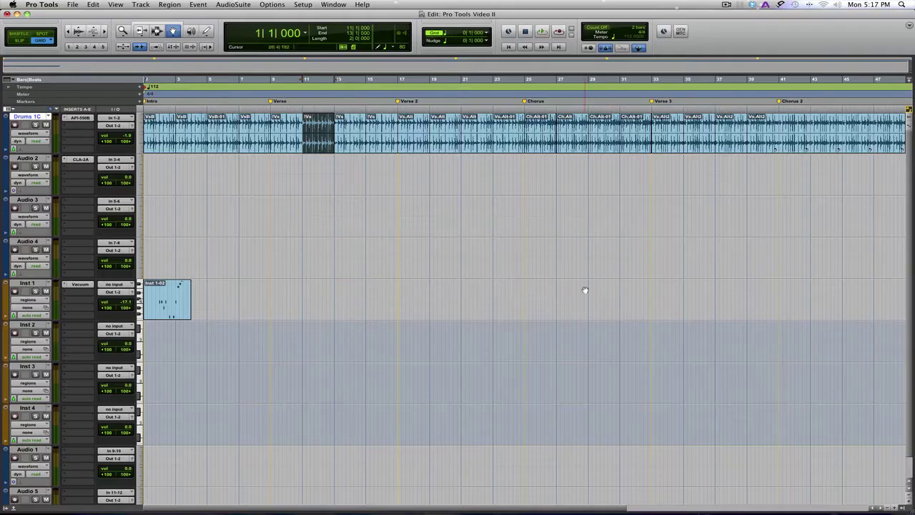
key(super+equal)
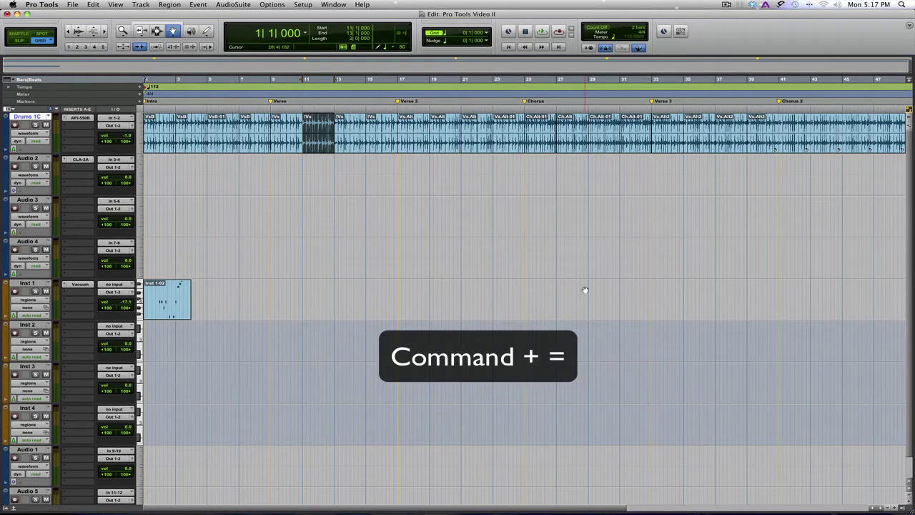
key(super+equal)
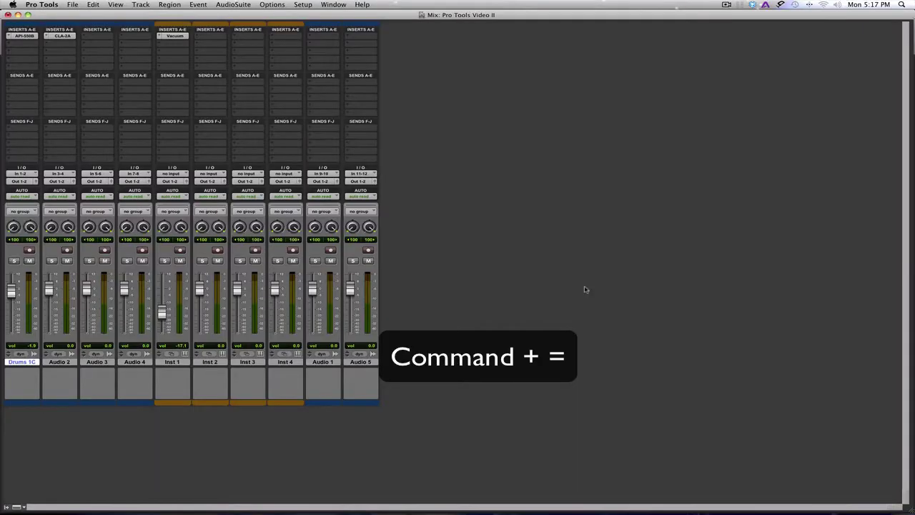
key(super+equal)
key(super+equal)
key(super+equal)
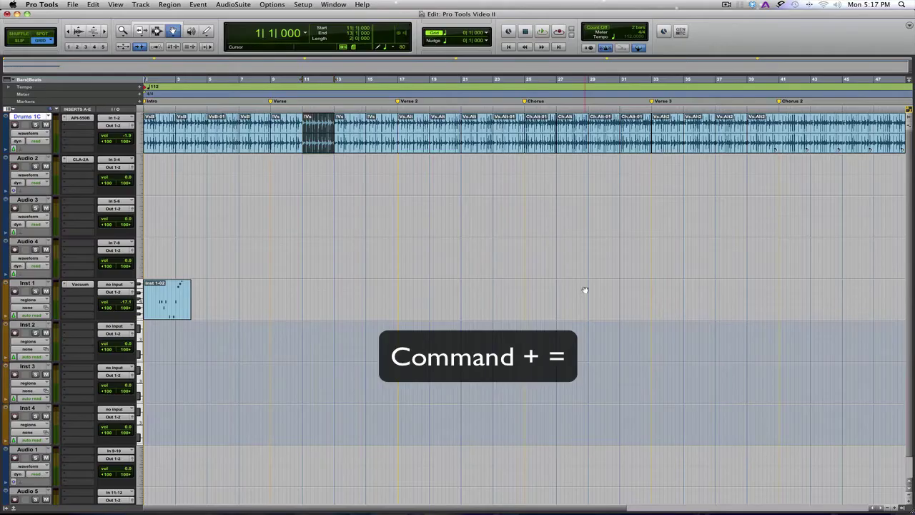
key(super+equal)
key(super+equal)
key(super+equal)
key(super+equal)
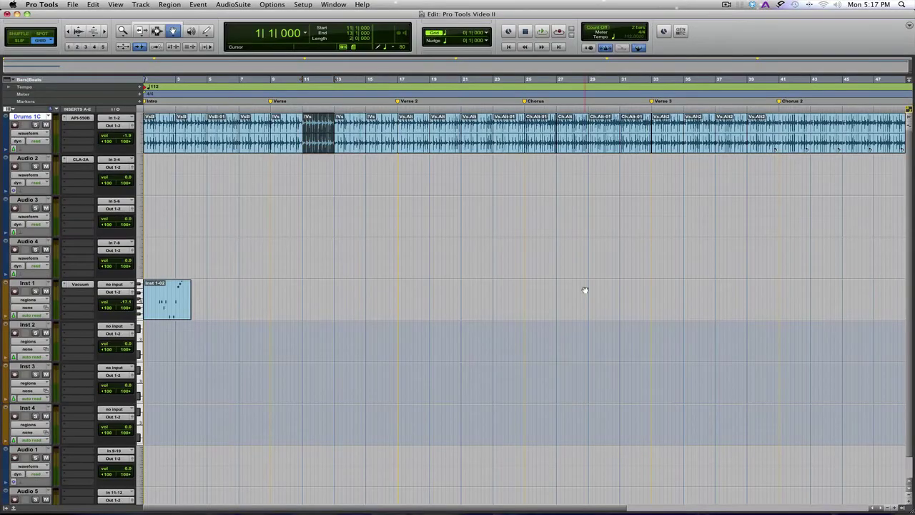
key(super+equal)
key(super+equal)
key(super+Tab)
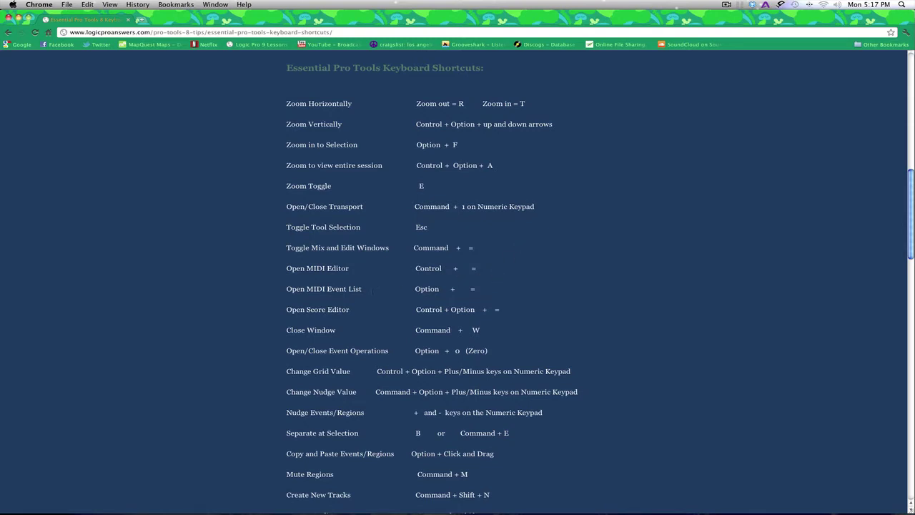
key(super+Tab)
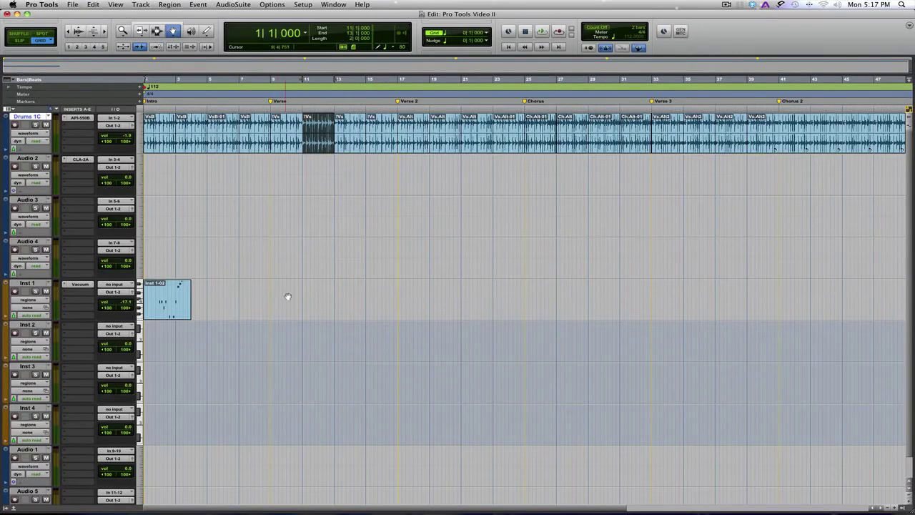
Select the Inst 1-02 clip and open then close it in the MIDI Editor
click(287, 296)
click(179, 303)
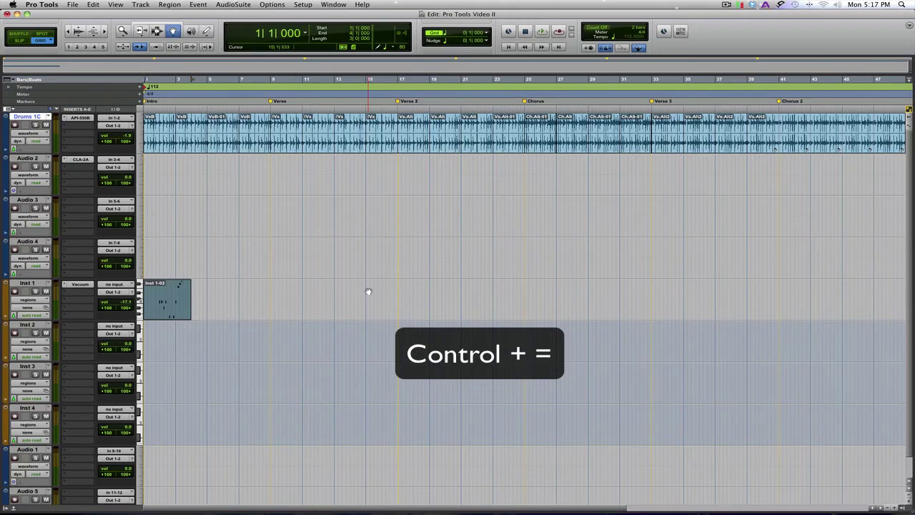
key(ctrl+equal)
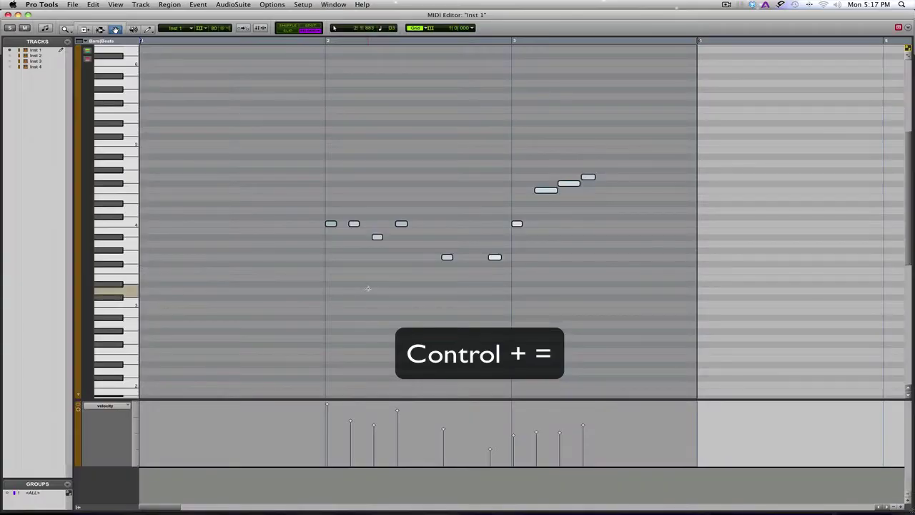
key(ctrl+equal)
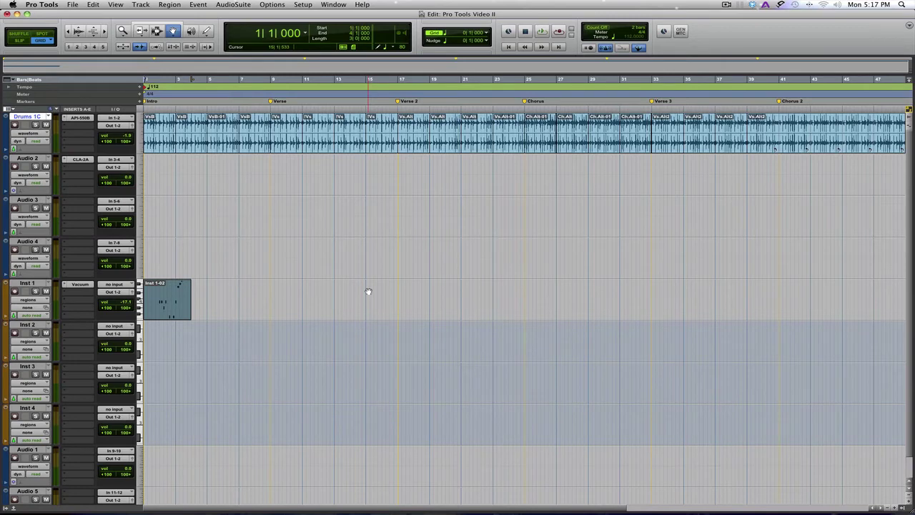
Preview the clip in the MIDI Event List, then show Inst 1's notes in the Score Editor
key(alt+equal)
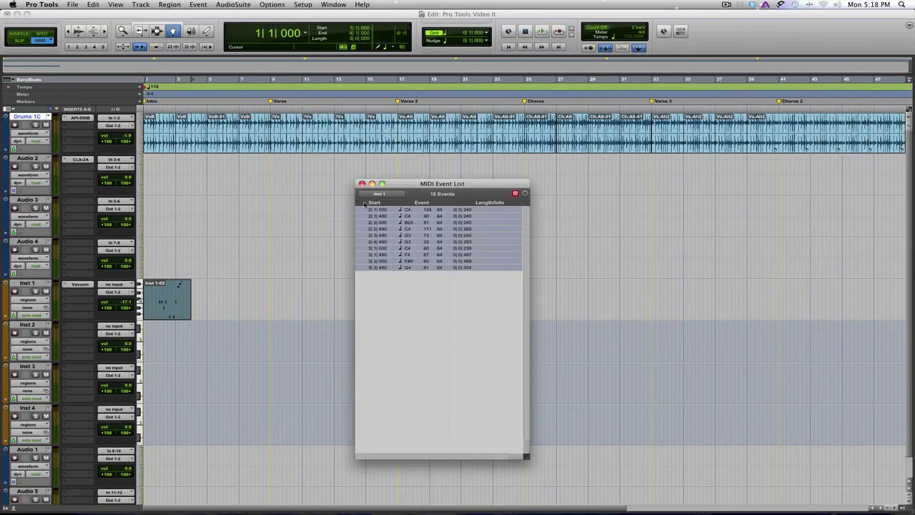
click(362, 184)
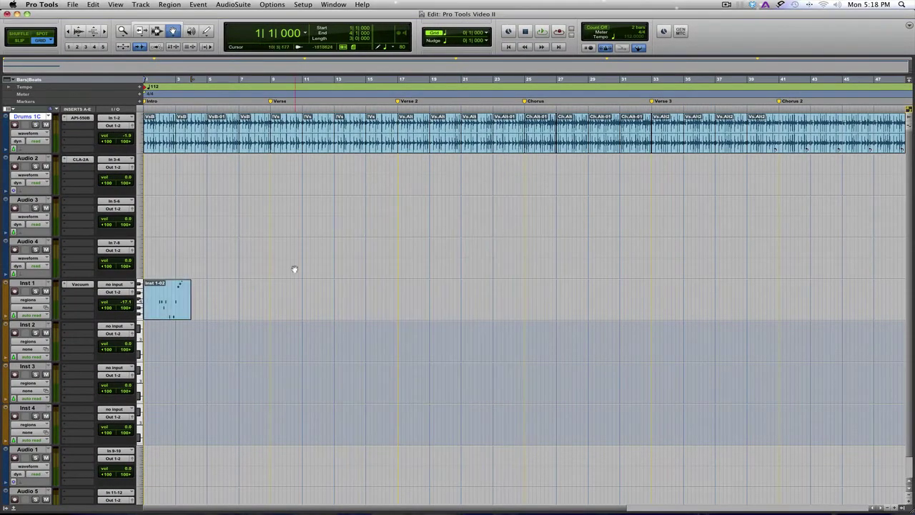
click(179, 309)
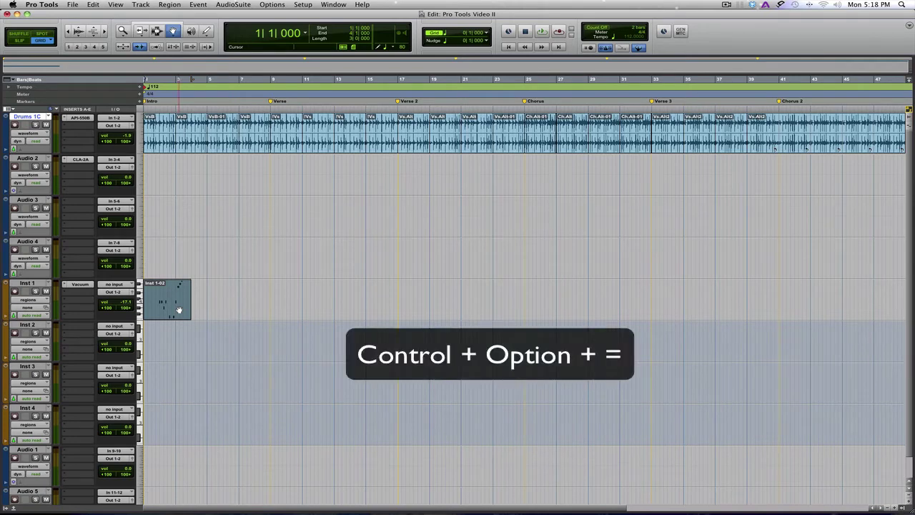
key(ctrl+alt+equal)
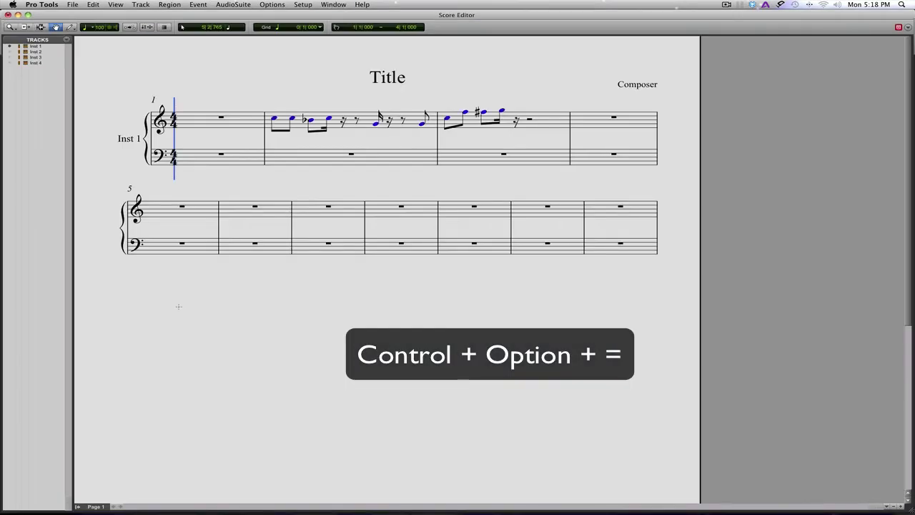
click(356, 403)
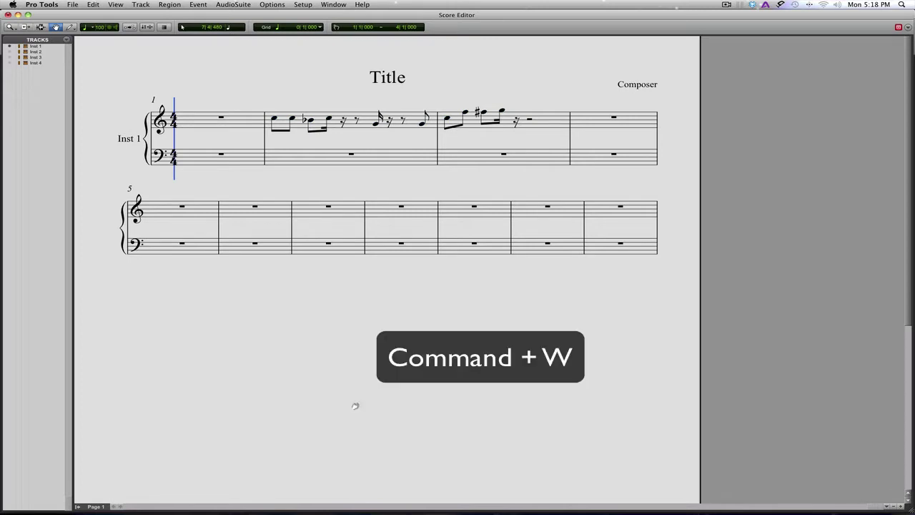
Close the Score Editor, reopen and close the MIDI Editor, then bring Chrome's shortcuts page forward
key(super+w)
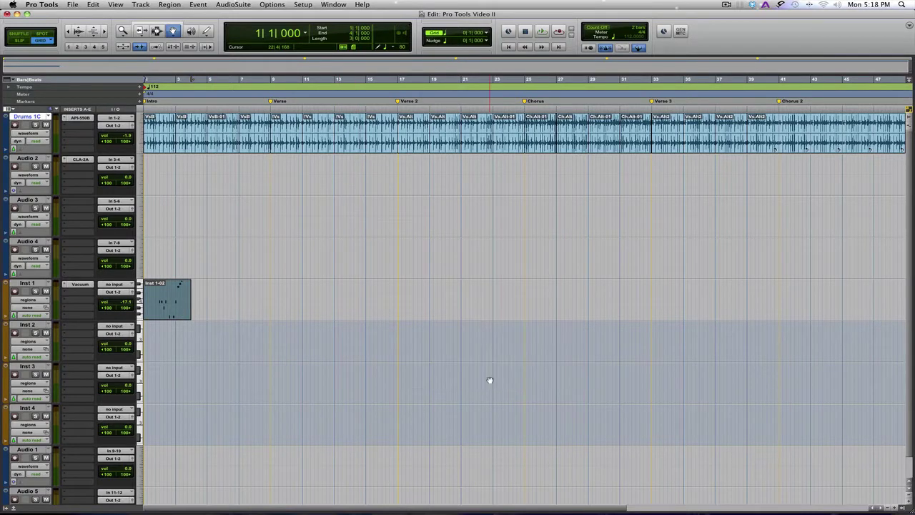
key(ctrl+equal)
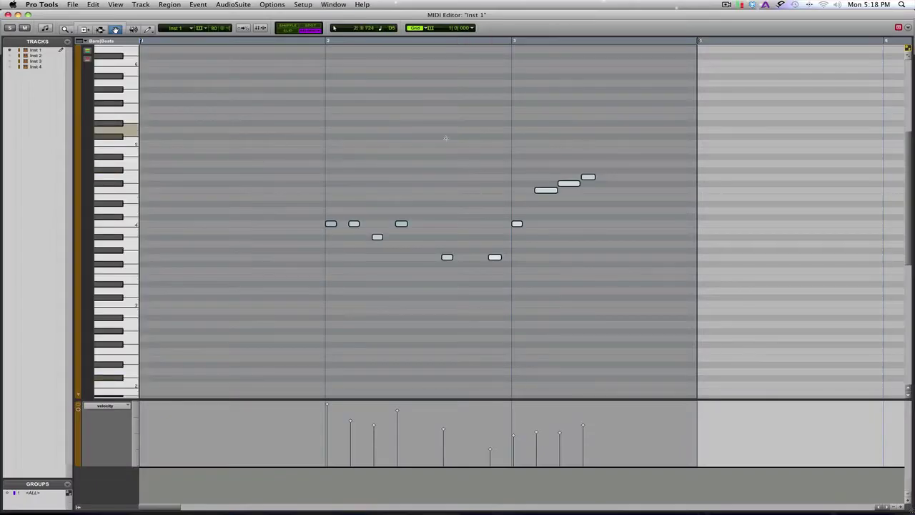
click(443, 141)
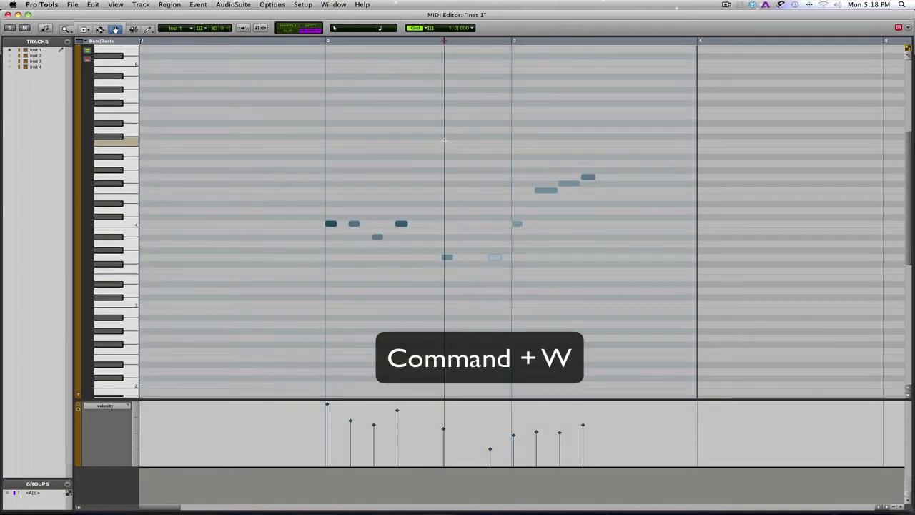
key(ctrl+w)
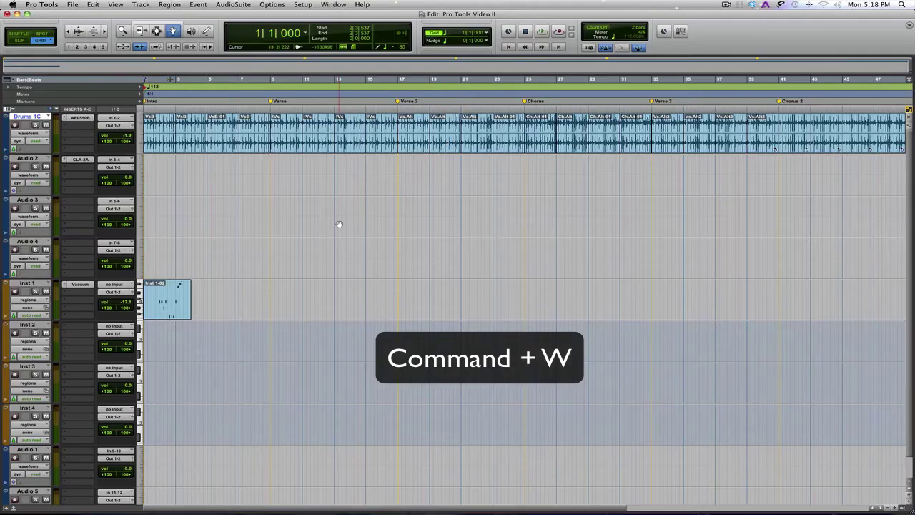
key(ctrl+Tab)
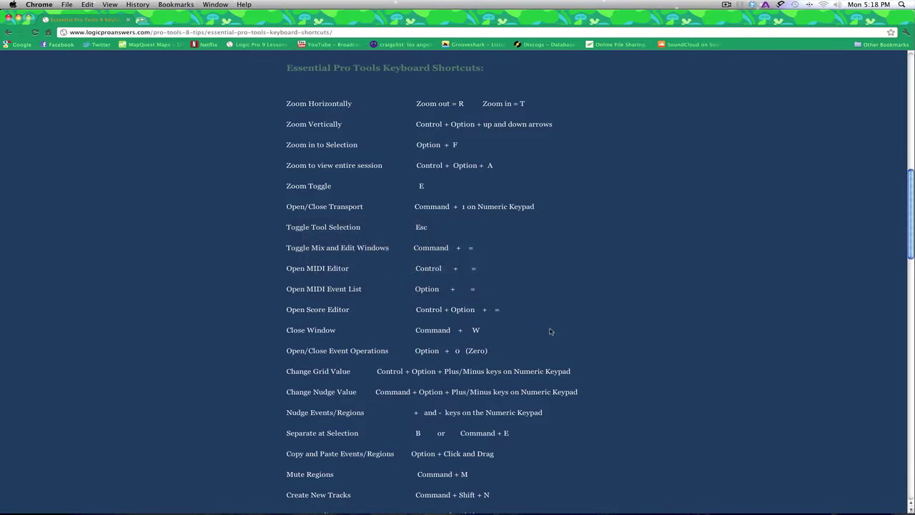
Scroll further down Chrome's shortcuts list, then switch back to the 'Pro Tools Video II' session
scroll(562, 332, down, 3)
scroll(562, 332, down, 1)
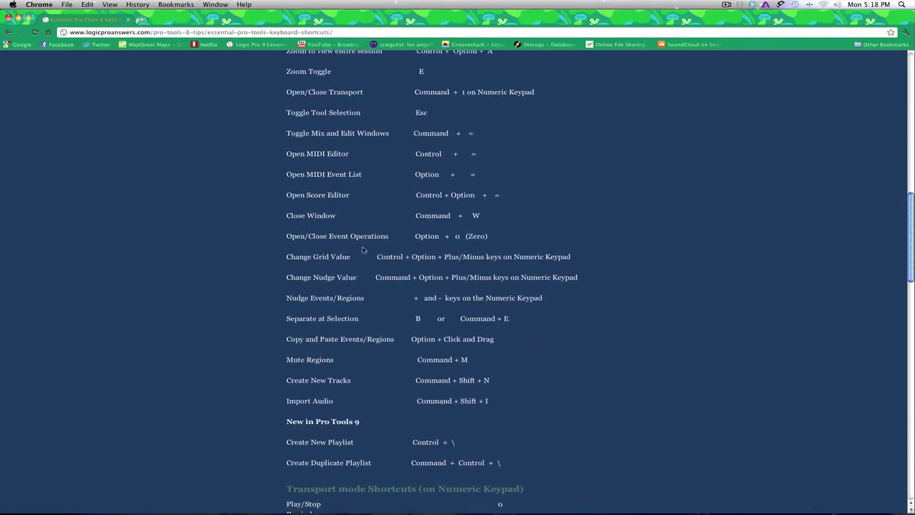
key(super+Tab)
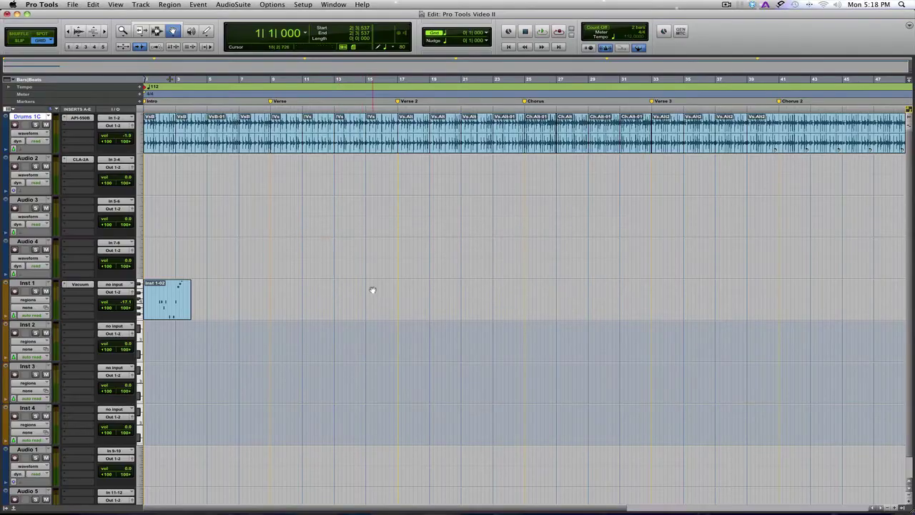
click(171, 315)
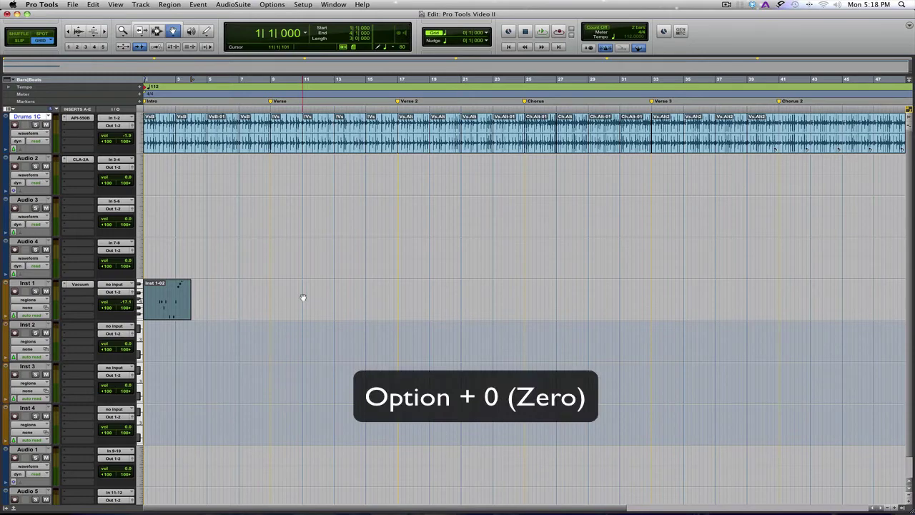
key(alt+0)
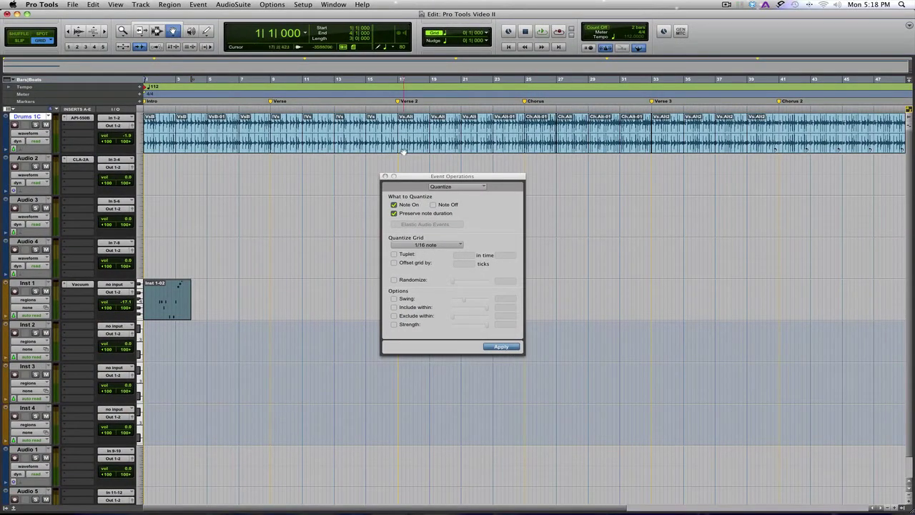
click(385, 176)
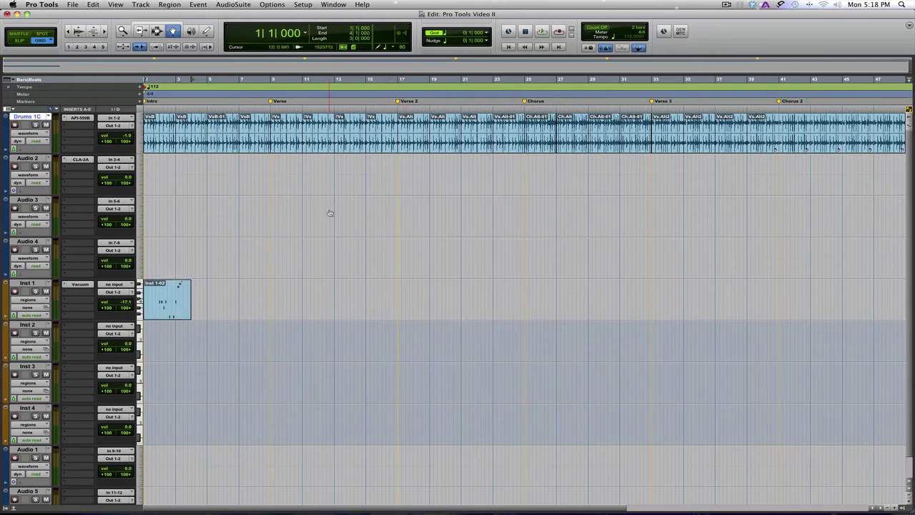
key(super+Tab)
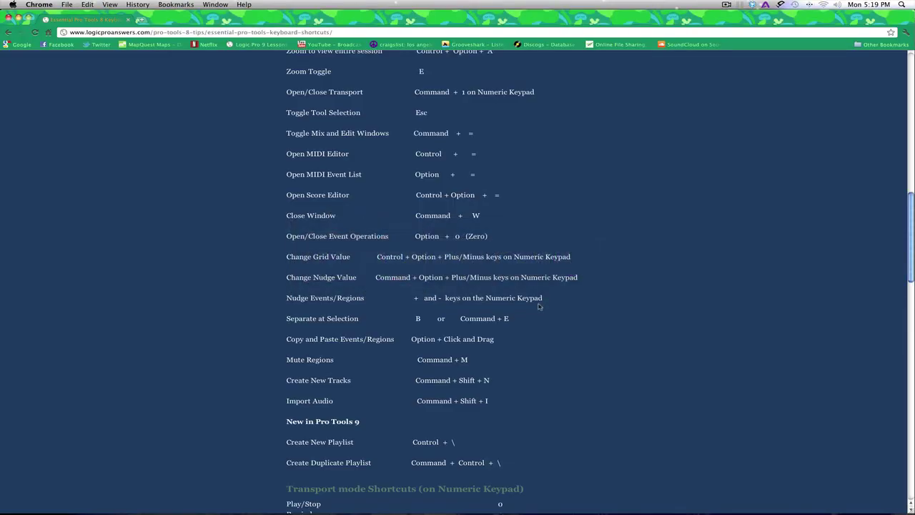
scroll(539, 307, down, 3)
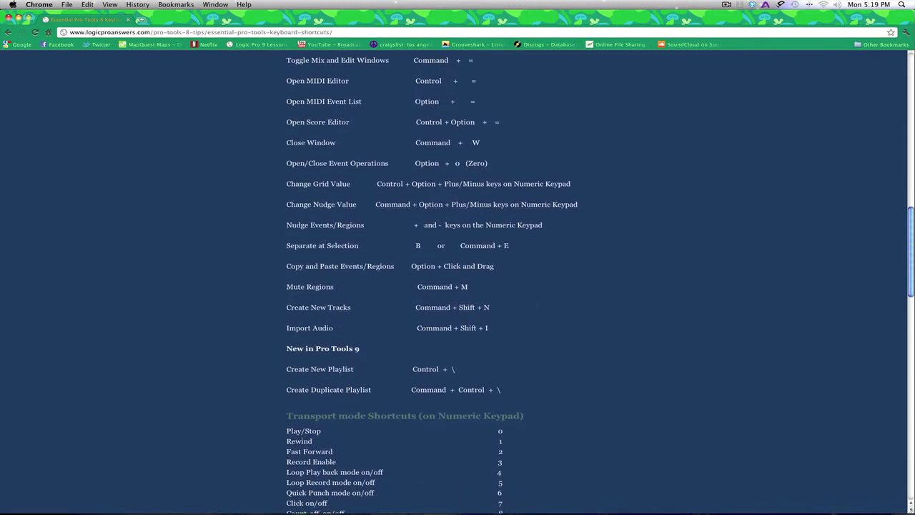
key(super+Tab)
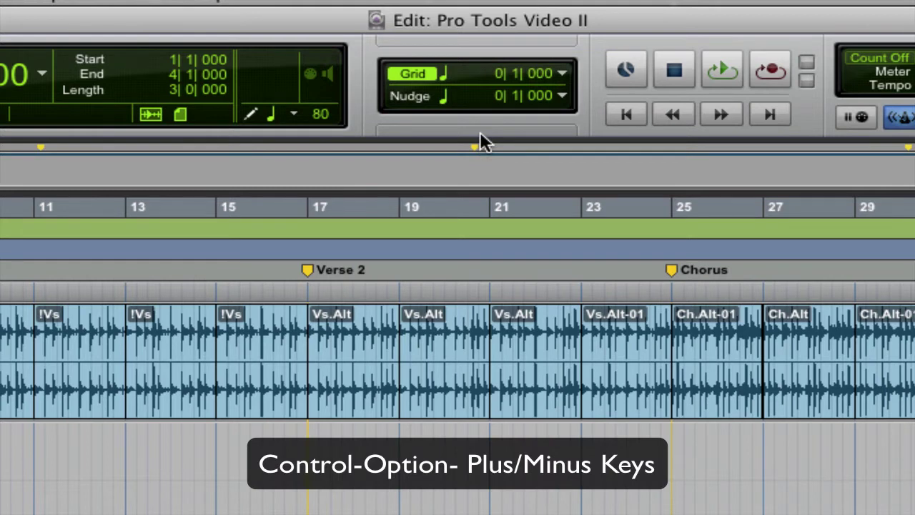
Step the grid value through 0|0|120, 0|0|060 and 0|0|480, ending at one bar (1|0|000)
key(ctrl+alt+plus)
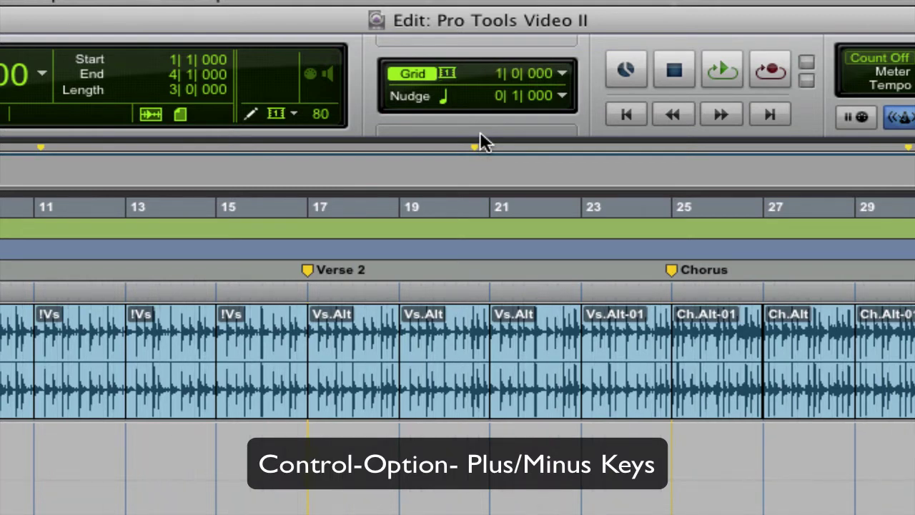
key(ctrl+alt+minus)
key(ctrl+alt+minus)
key(ctrl+alt+minus)
key(ctrl+alt+minus)
key(ctrl+alt+minus)
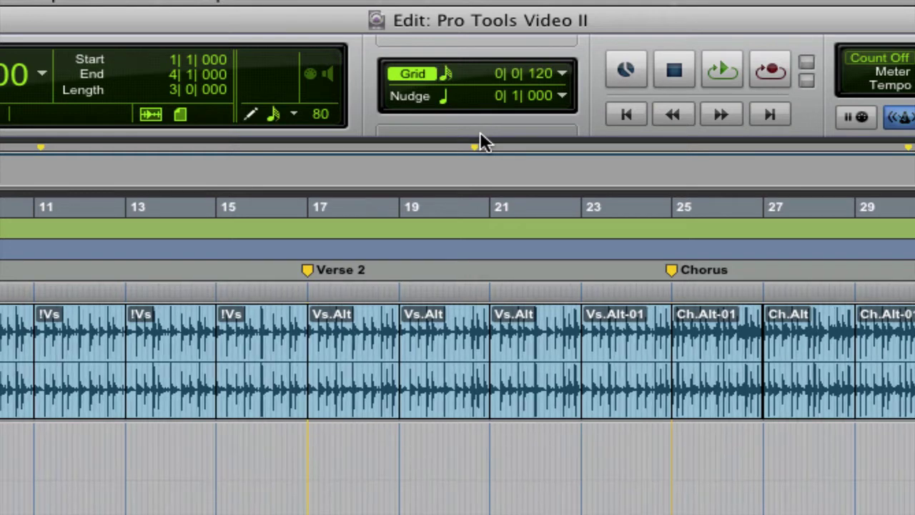
key(ctrl+alt+minus)
key(ctrl+alt+plus)
key(ctrl+alt+plus)
key(ctrl+alt+plus)
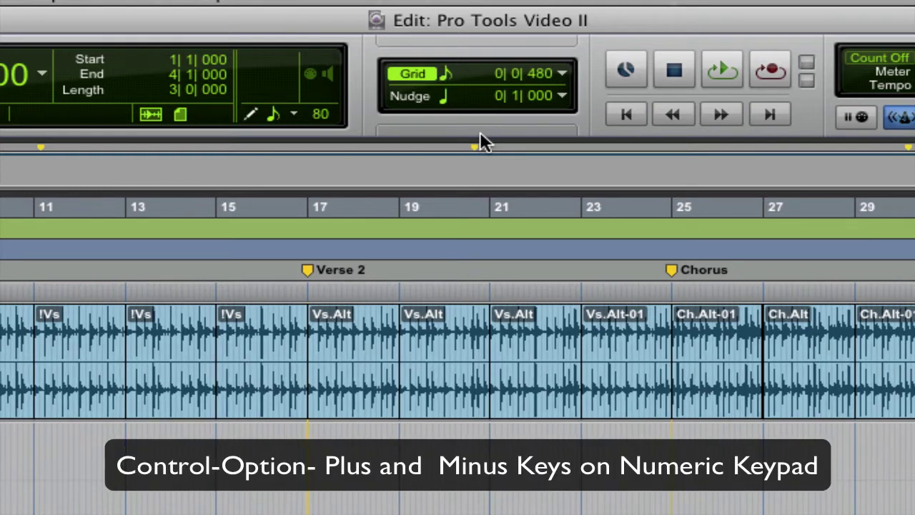
key(ctrl+alt+plus)
key(ctrl+alt+plus)
key(ctrl+alt+plus)
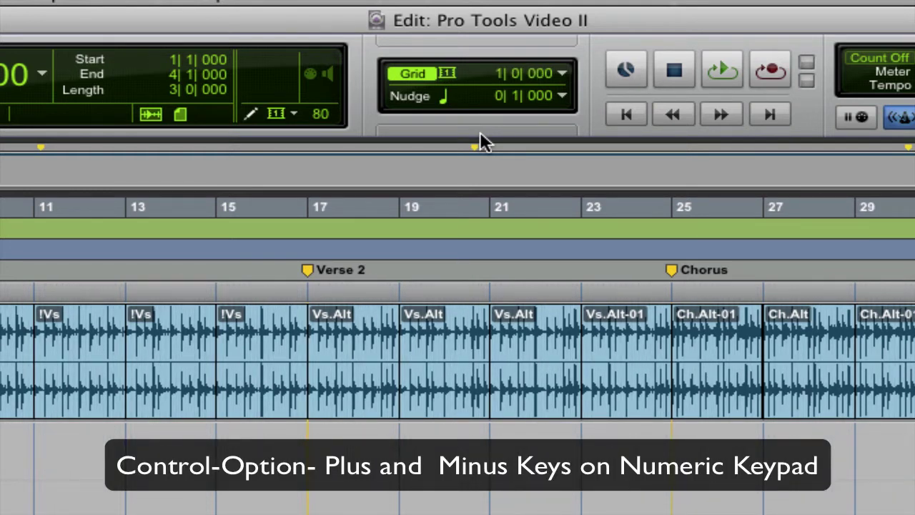
key(ctrl+alt+minus)
key(ctrl+alt+minus)
key(ctrl+alt+minus)
key(ctrl+alt+minus)
key(ctrl+alt+minus)
key(ctrl+alt+minus)
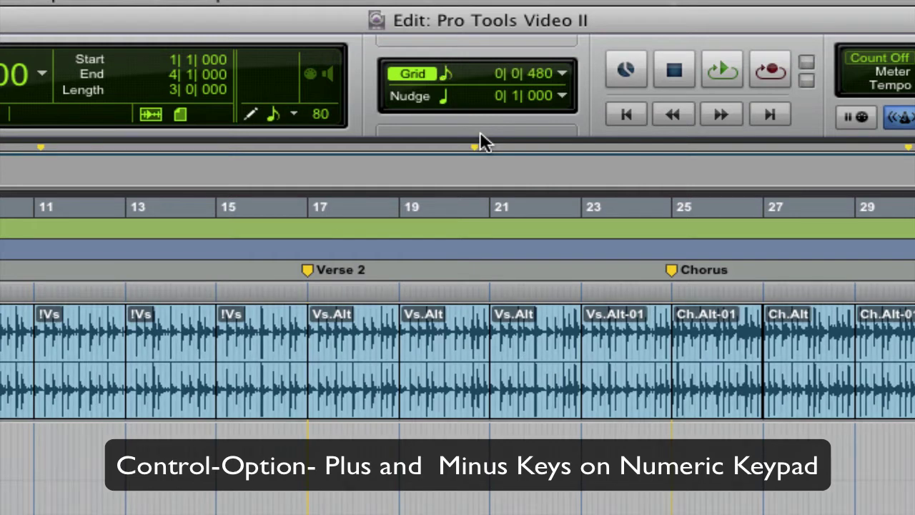
key(ctrl+alt+plus)
key(ctrl+alt+plus)
key(ctrl+alt+plus)
key(ctrl+alt+plus)
key(ctrl+alt+plus)
key(ctrl+alt+plus)
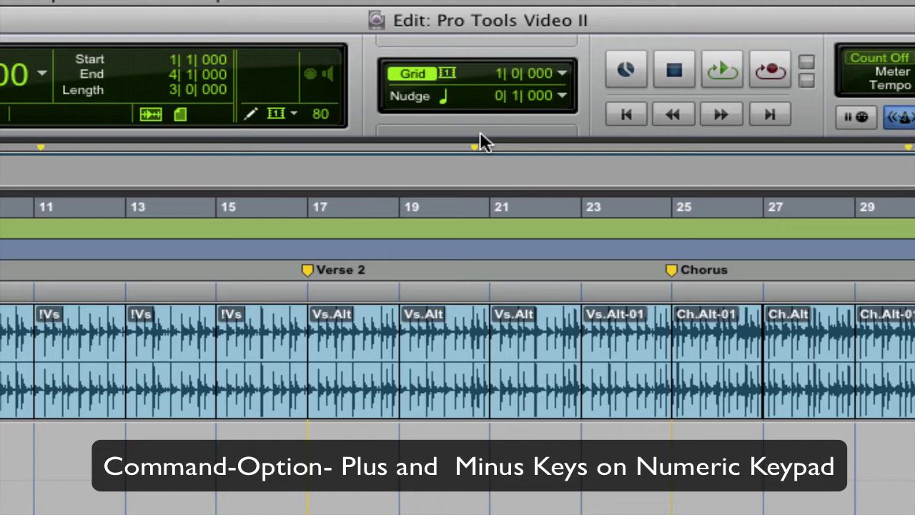
Step the nudge value between 0|0|060, 0|0|120 and one bar, finishing at 1|0|000
key(alt+plus)
key(alt+plus)
key(super+alt+KP_Subtract)
key(super+alt+KP_Subtract)
key(super+alt+KP_Subtract)
key(super+alt+KP_Subtract)
key(super+alt+KP_Subtract)
key(super+alt+KP_Subtract)
key(super+alt+KP_Add)
key(super+alt+KP_Add)
key(super+alt+KP_Add)
key(super+alt+KP_Add)
key(super+alt+KP_Add)
key(super+alt+KP_Add)
key(super+alt+KP_Subtract)
key(super+alt+KP_Subtract)
key(super+alt+KP_Subtract)
key(super+alt+KP_Subtract)
key(super+alt+KP_Subtract)
key(super+alt+KP_Subtract)
key(super+alt+KP_Add)
key(super+alt+KP_Add)
key(super+alt+KP_Add)
key(super+alt+KP_Add)
key(super+alt+KP_Add)
key(super+alt+KP_Add)
key(super+alt+KP_Subtract)
key(super+alt+KP_Subtract)
key(super+alt+KP_Subtract)
key(super+alt+KP_Subtract)
key(super+alt+KP_Subtract)
key(super+alt+KP_Subtract)
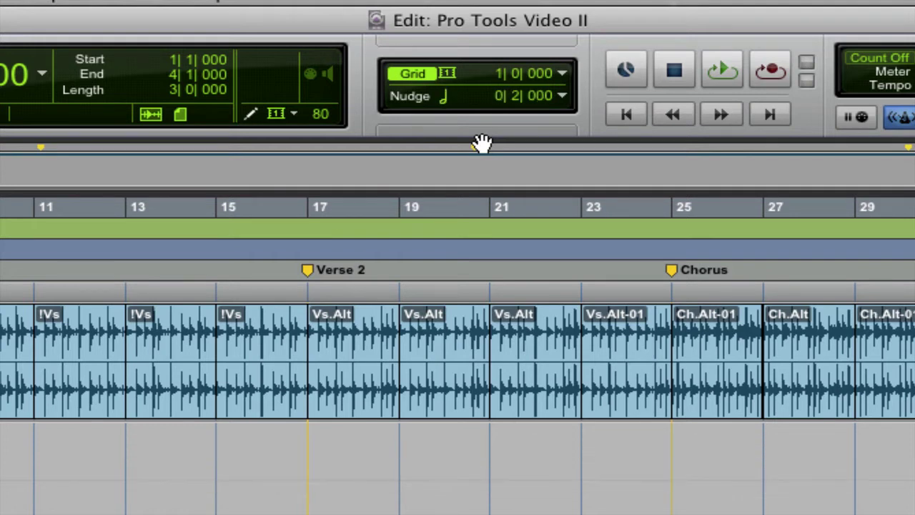
key(super+alt+KP_Add)
key(super+alt+KP_Add)
key(super+alt+KP_Add)
key(super+alt+KP_Add)
key(super+alt+KP_Add)
key(super+alt+KP_Add)
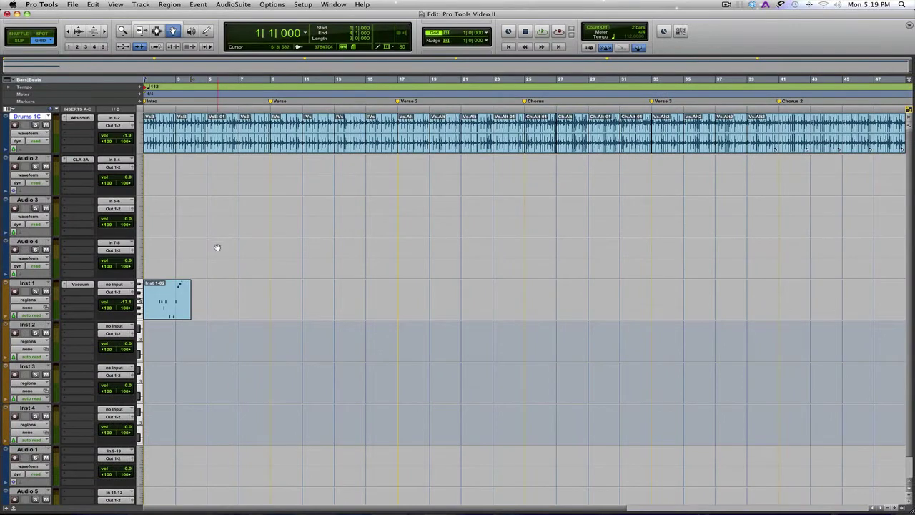
click(178, 317)
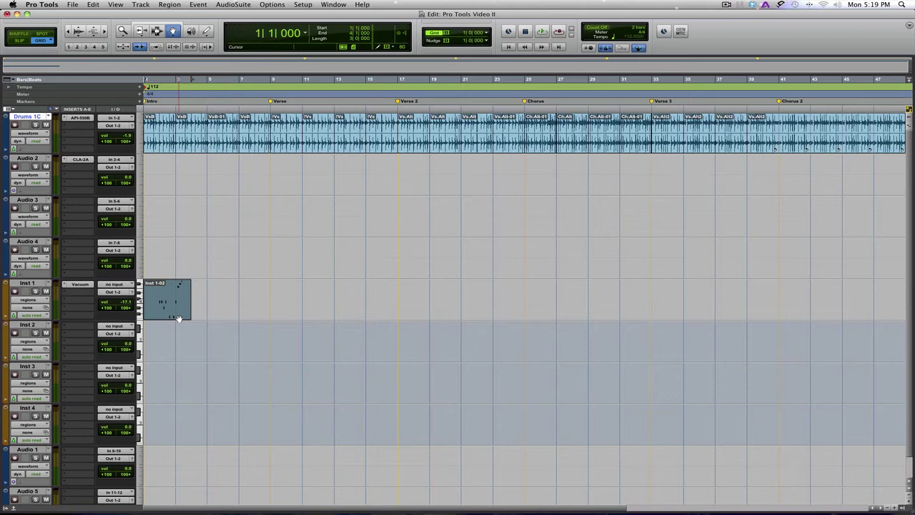
key(KP_Add)
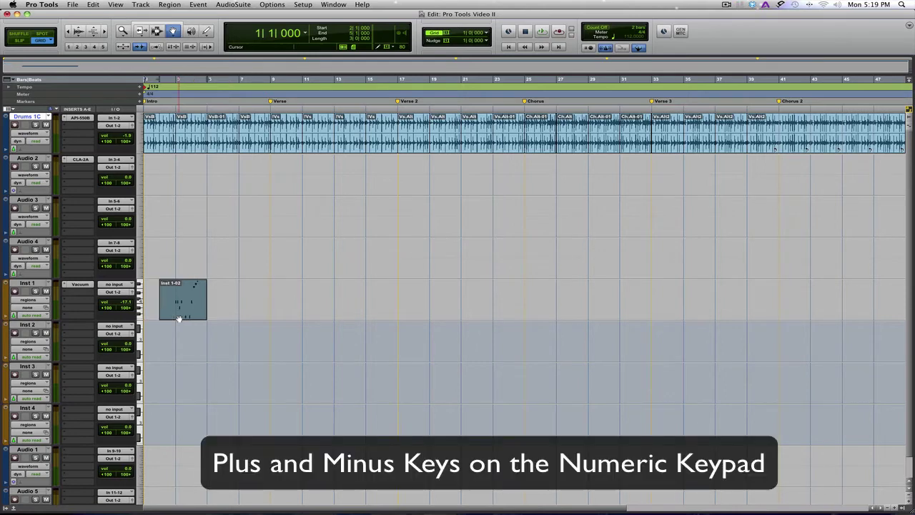
key(KP_Add)
key(KP_Add)
key(KP_Add)
key(KP_Add)
key(KP_Add)
key(KP_Add)
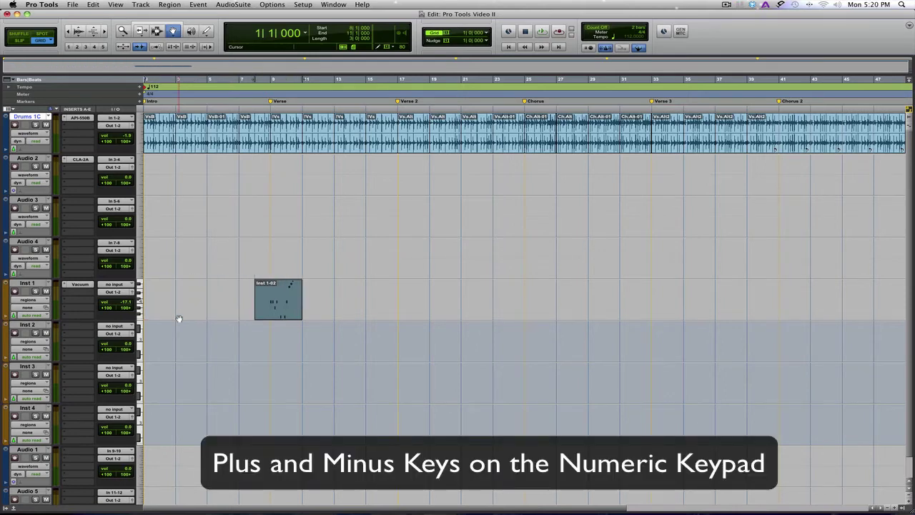
key(KP_Add)
key(KP_Subtract)
key(KP_Subtract)
key(KP_Subtract)
key(KP_Subtract)
key(KP_Subtract)
key(KP_Subtract)
key(KP_Subtract)
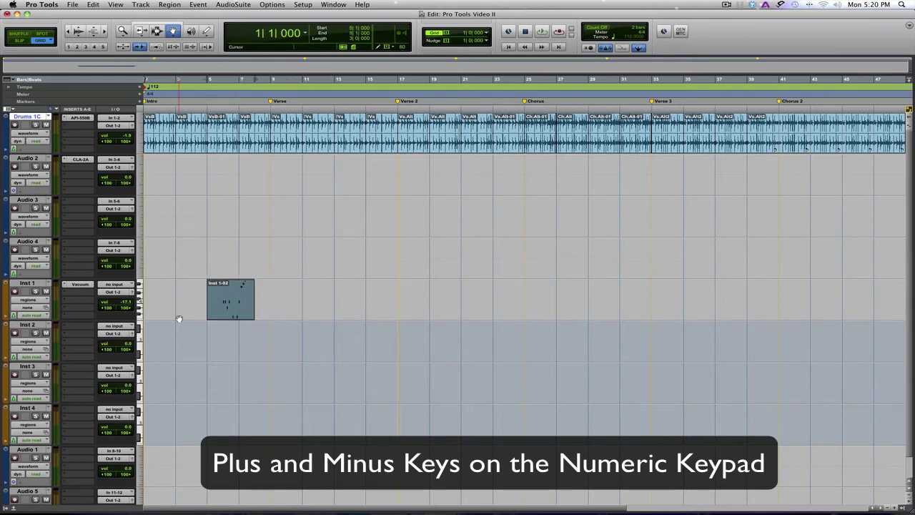
key(KP_Subtract)
key(KP_Add)
key(KP_Add)
key(KP_Add)
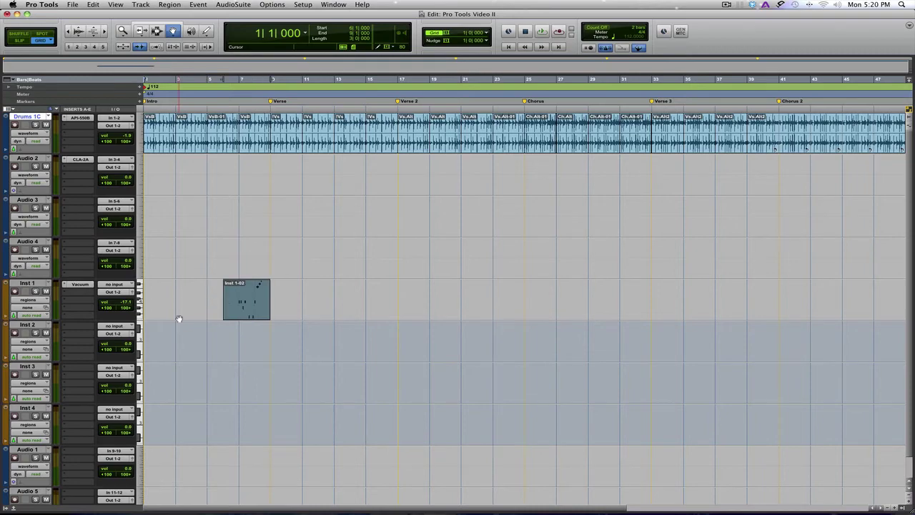
key(KP_Add)
key(KP_Add)
key(KP_Add)
key(KP_Add)
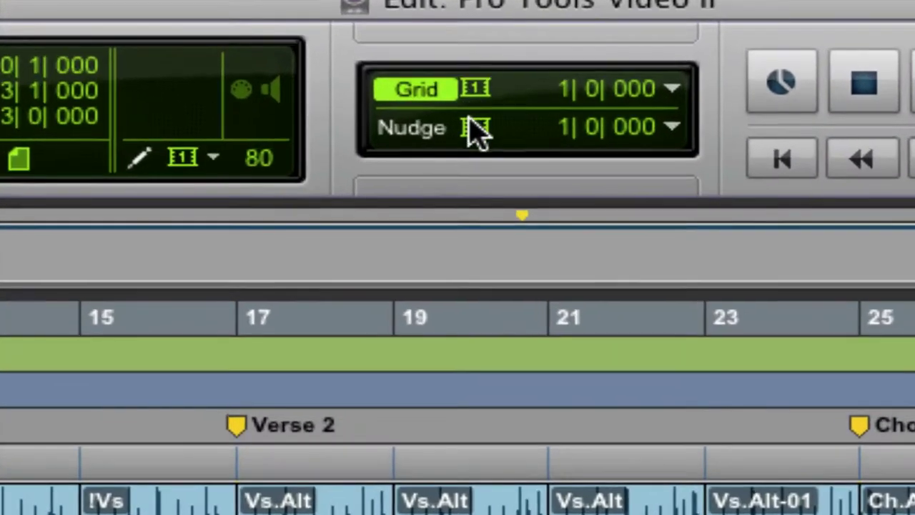
click(476, 130)
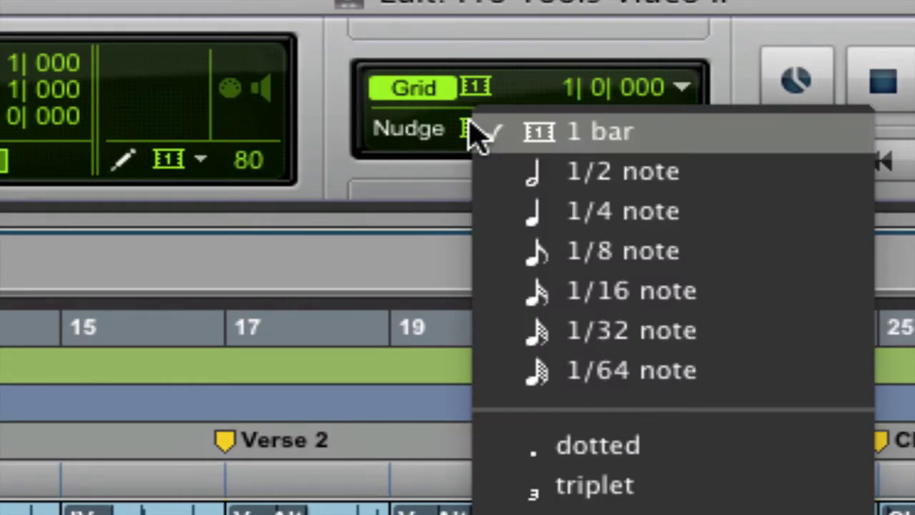
click(473, 130)
click(299, 306)
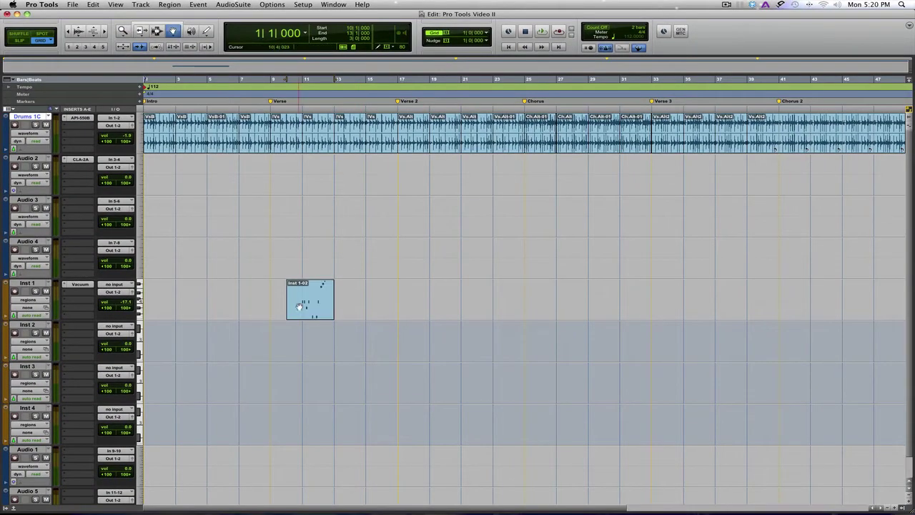
key(super+bracketright)
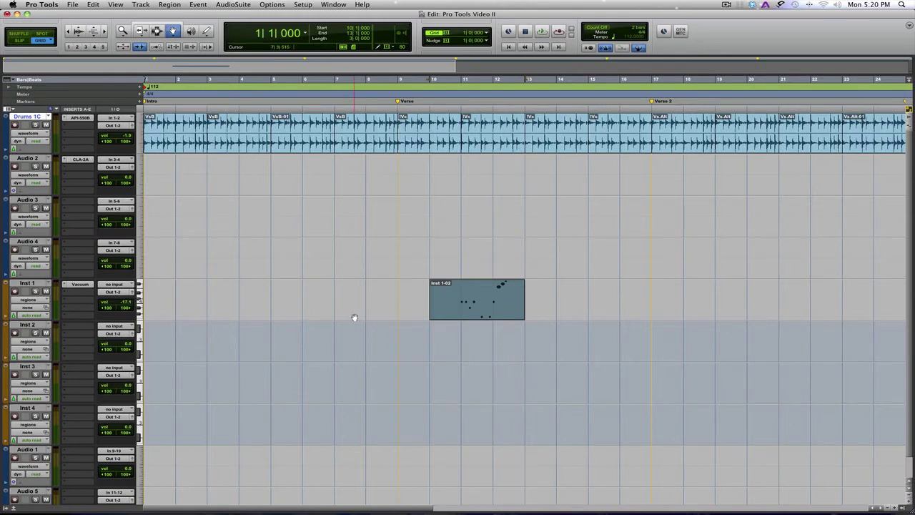
key(plus)
key(plus)
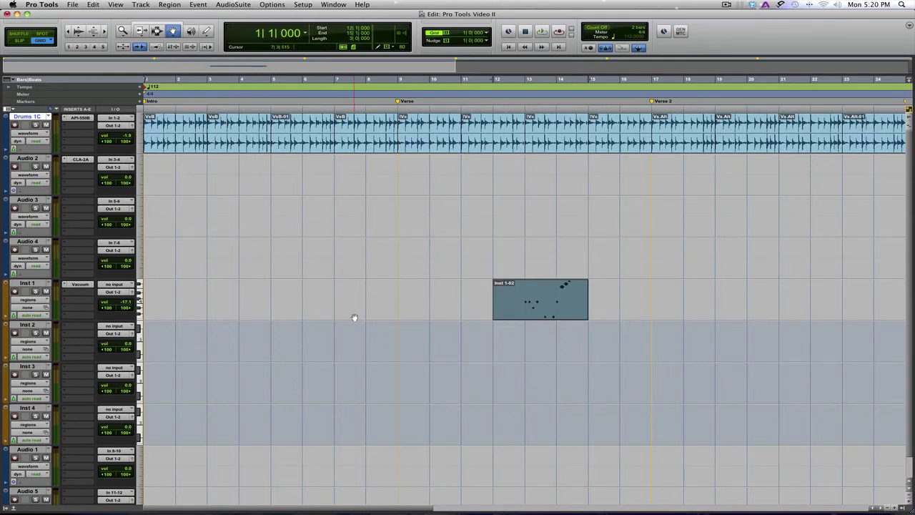
key(plus)
key(plus)
key(plus)
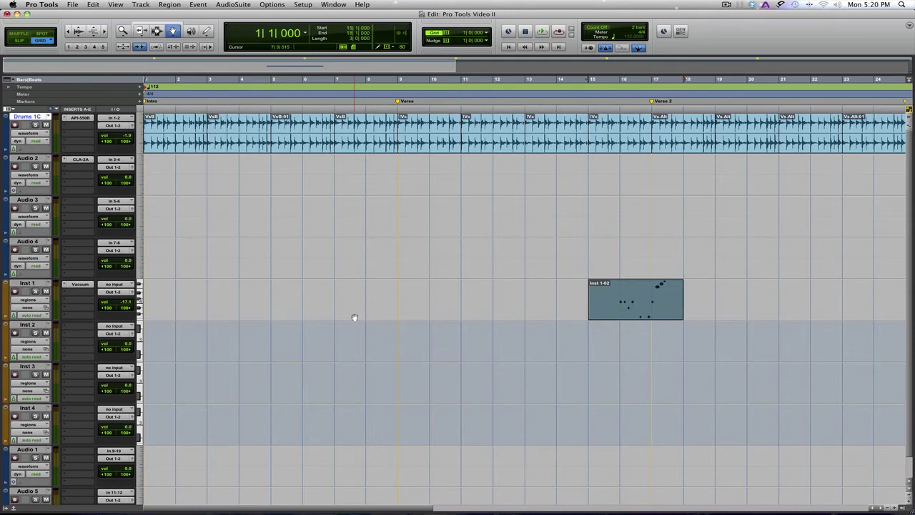
key(minus)
key(minus)
key(minus)
key(minus)
key(minus)
key(minus)
key(minus)
key(minus)
key(minus)
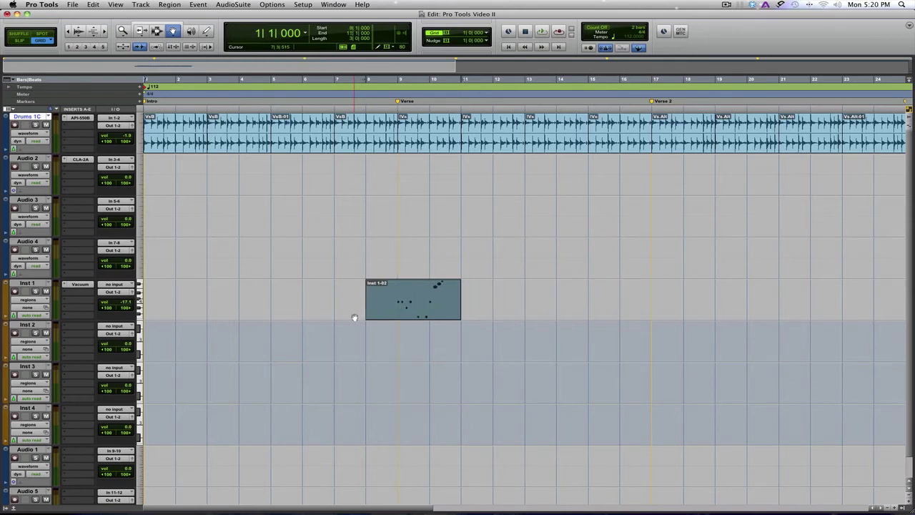
key(minus)
key(minus)
key(minus)
key(minus)
key(minus)
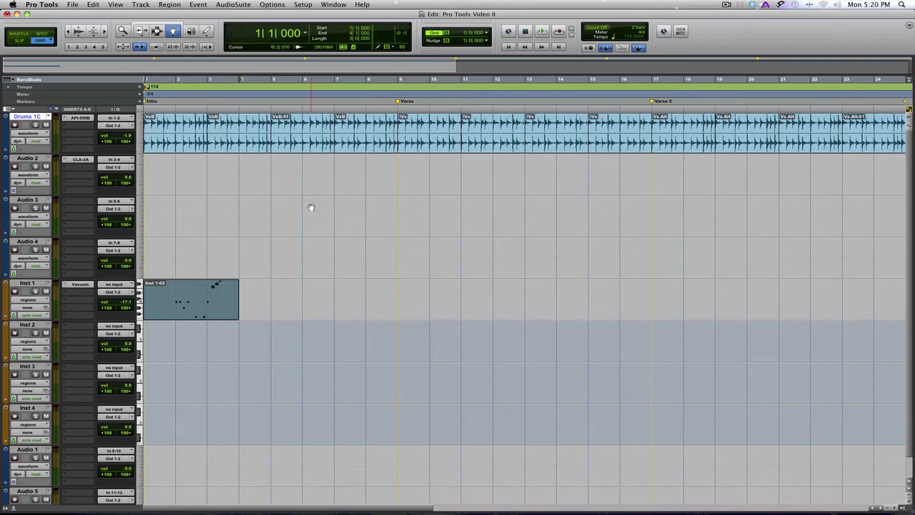
key(super+Tab)
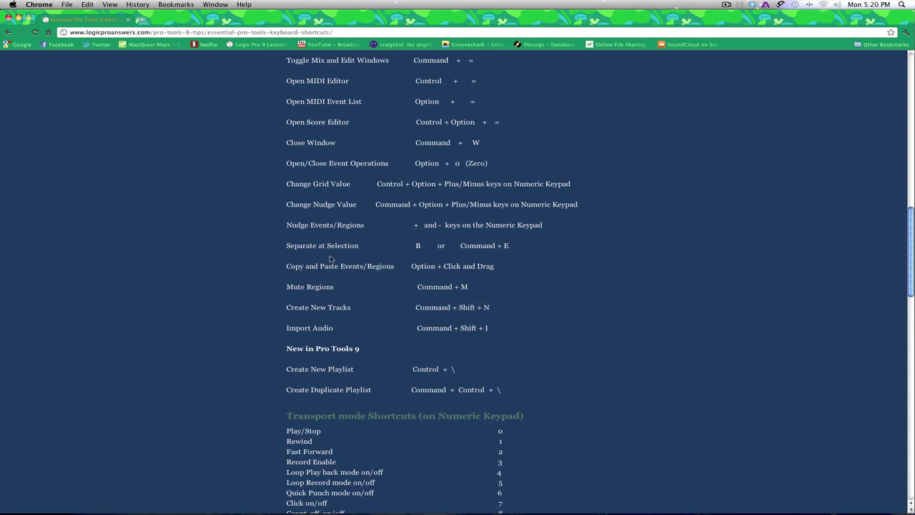
key(super+Tab)
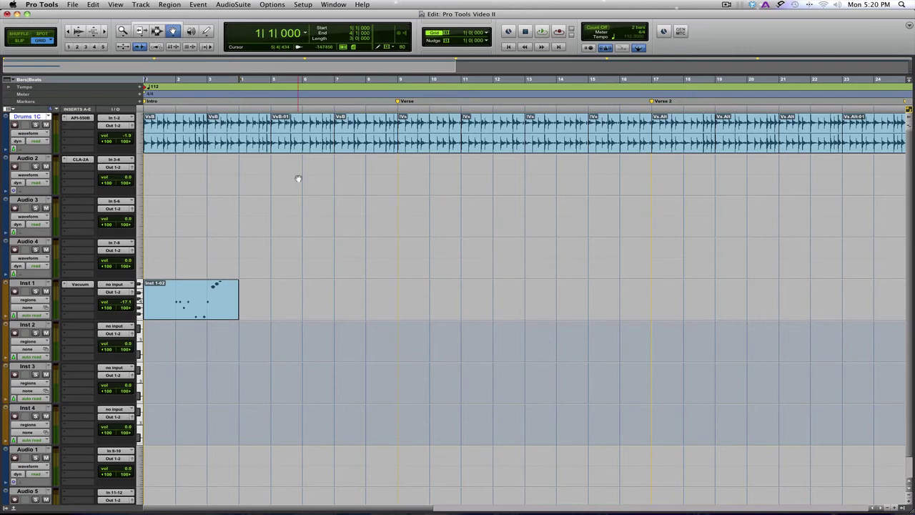
Set the grid to a half note (0|2|000) and select bars 2|1–2|4 on the Drums track
key(ctrl+alt+minus)
key(super+bracketright)
key(super+bracketright)
key(super+bracketright)
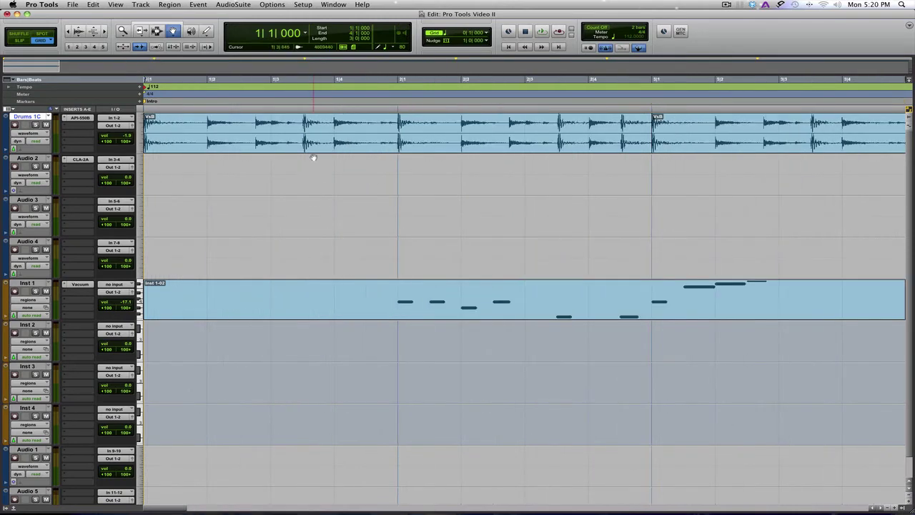
key(Escape)
key(Escape)
key(Escape)
key(Escape)
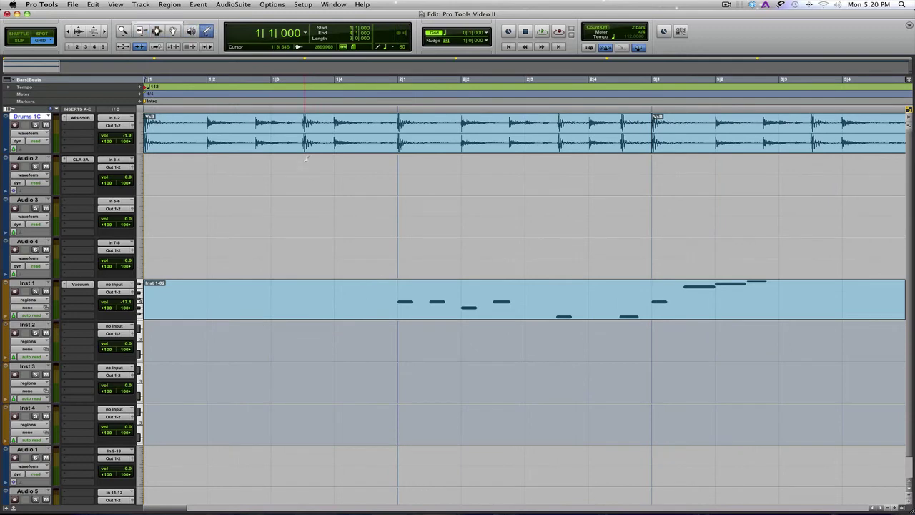
drag(399, 129, 571, 133)
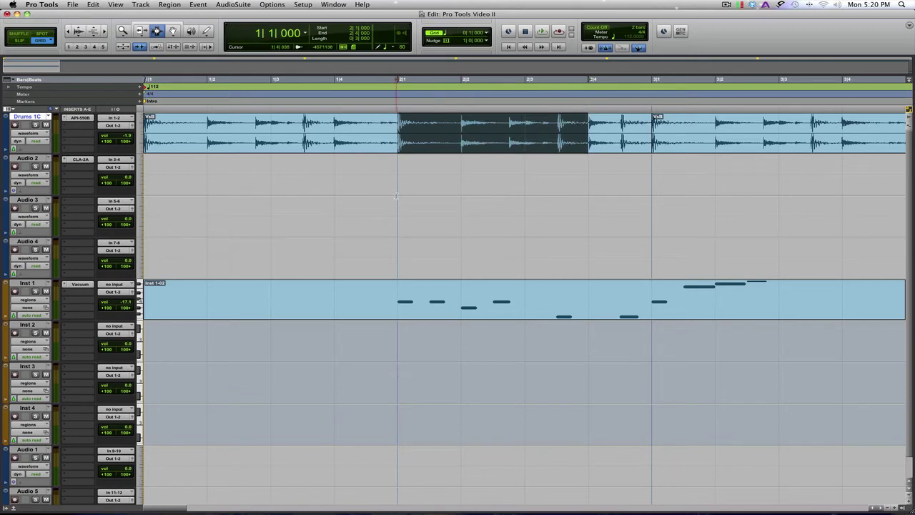
key(Escape)
Split the Drums region at the selection with B and Cmd+E, undoing each split, then zoom out
key(b)
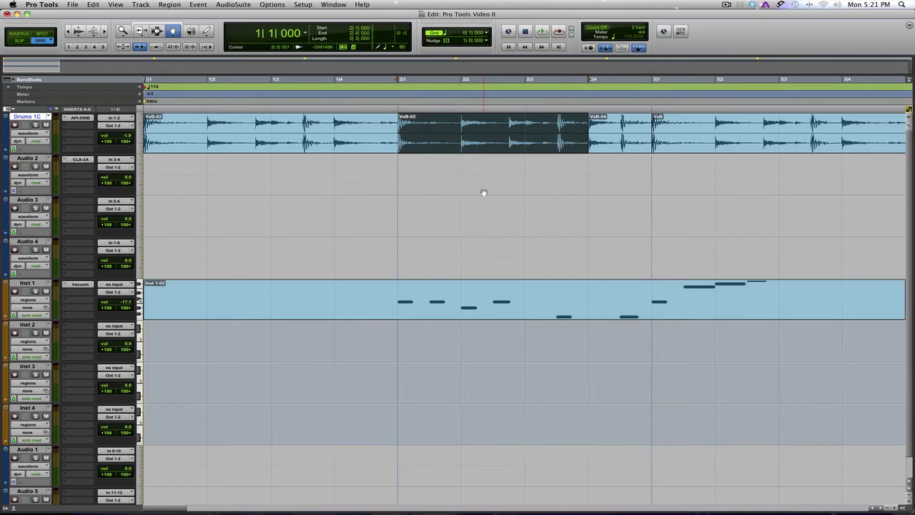
key(super+z)
key(super+e)
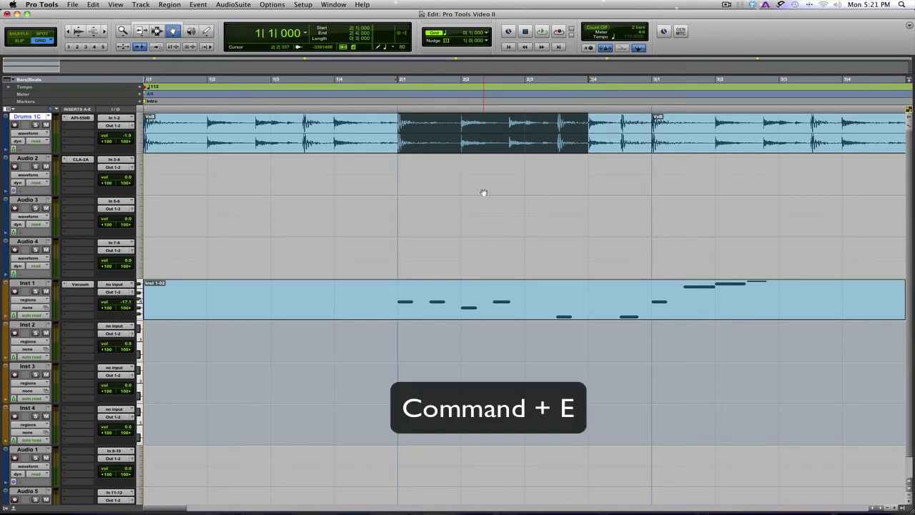
key(super+e)
key(super+z)
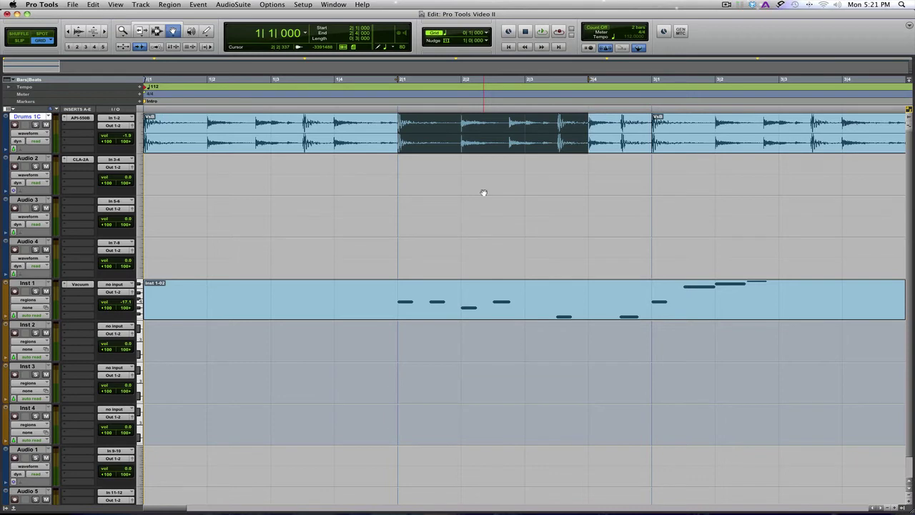
key(super+bracketleft)
key(super+bracketleft)
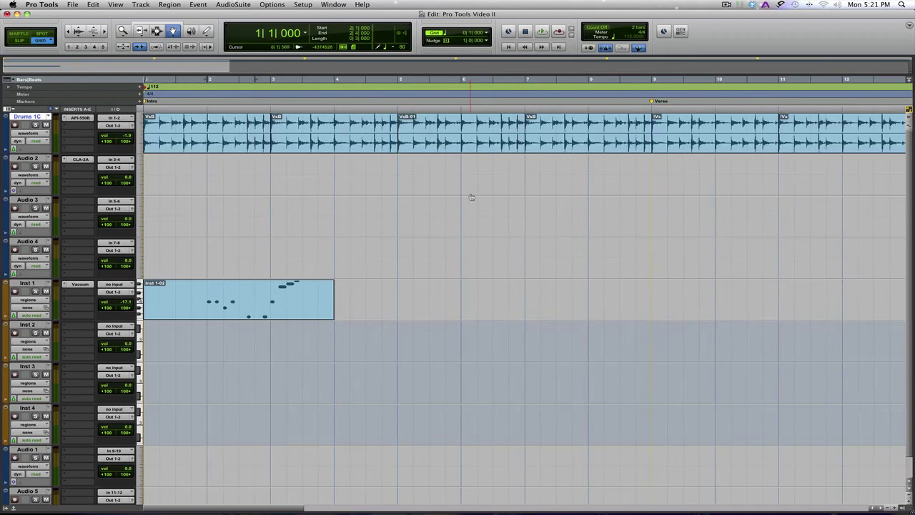
Copy the Inst 1-02 region to bar 5 on the Inst 1 track
key(super+Tab)
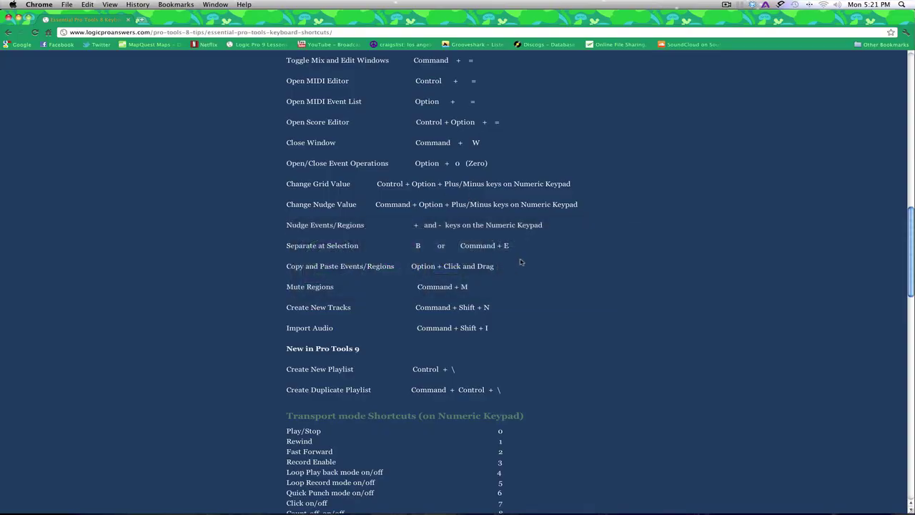
scroll(522, 262, down, 1)
key(super+Tab)
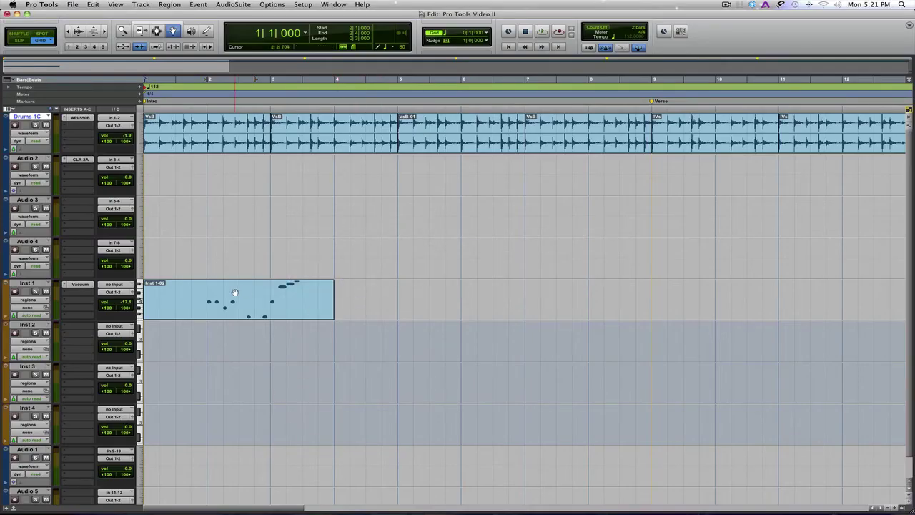
click(234, 295)
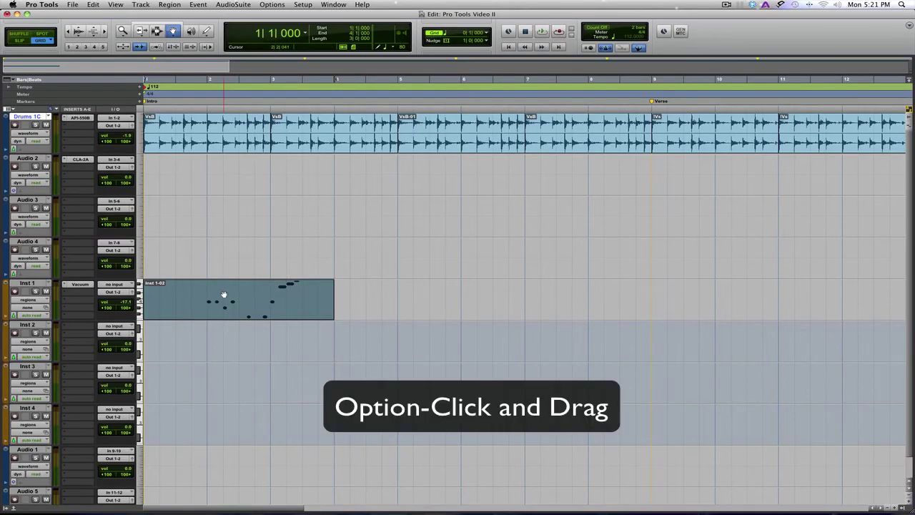
drag(220, 295, 464, 306)
click(424, 365)
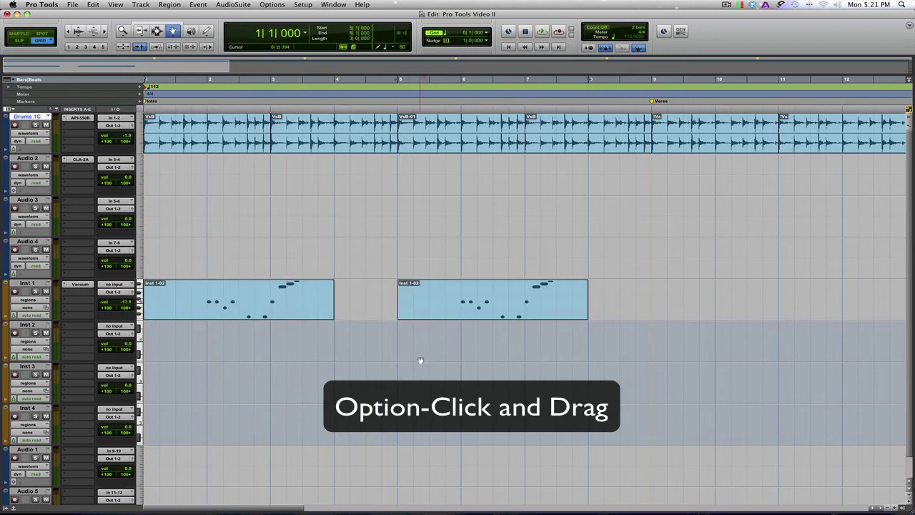
Mute the copied Inst 1-02 region at bars 5–8
key(super+Tab)
key(super+Tab)
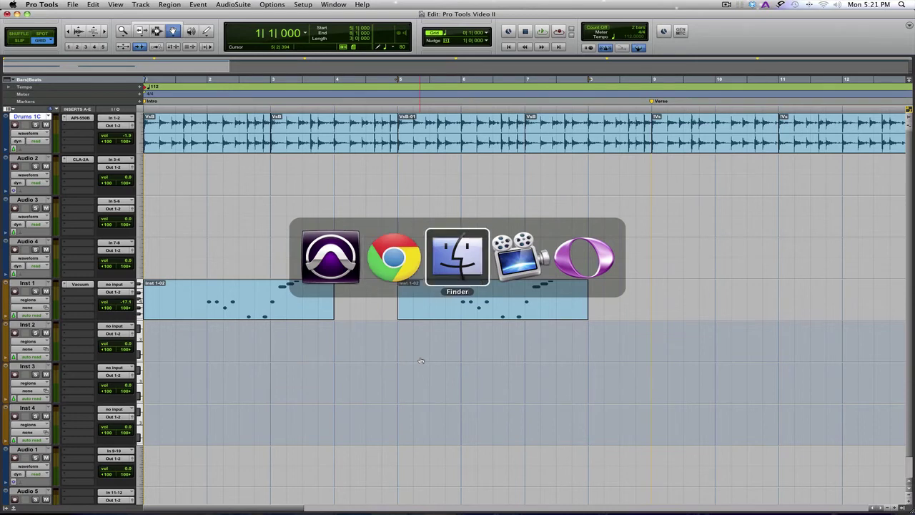
key(super+Tab)
key(super+Tab)
key(super+Tab)
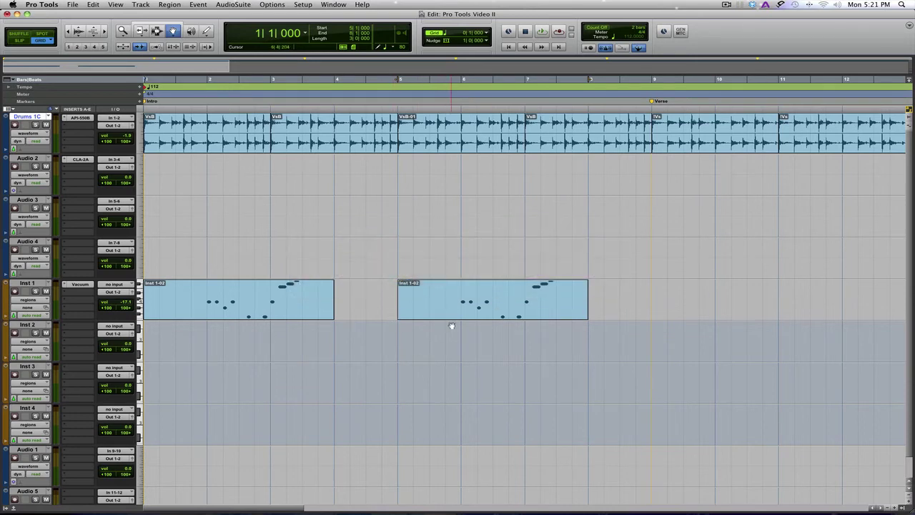
click(458, 308)
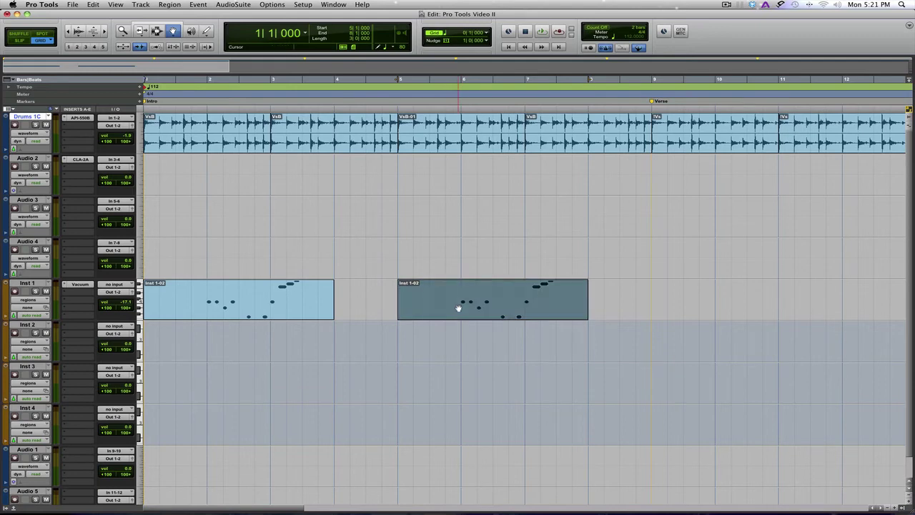
key(super+m)
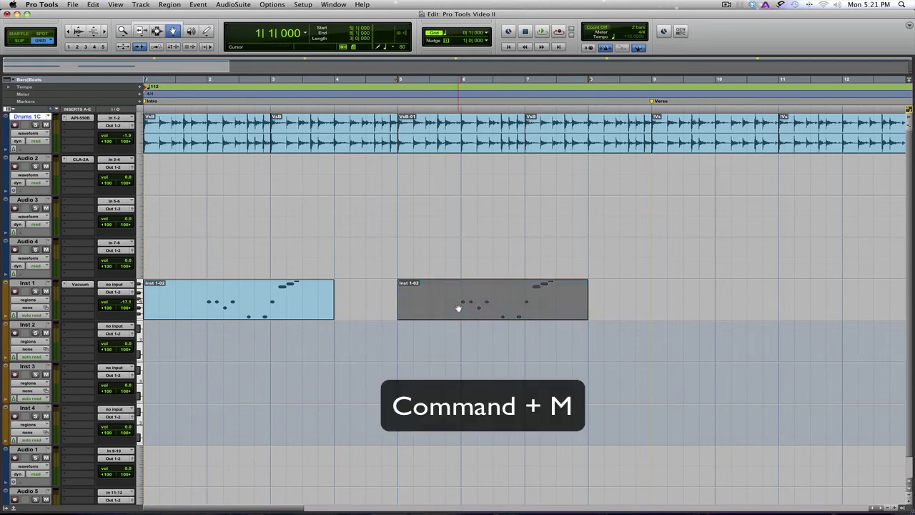
click(422, 246)
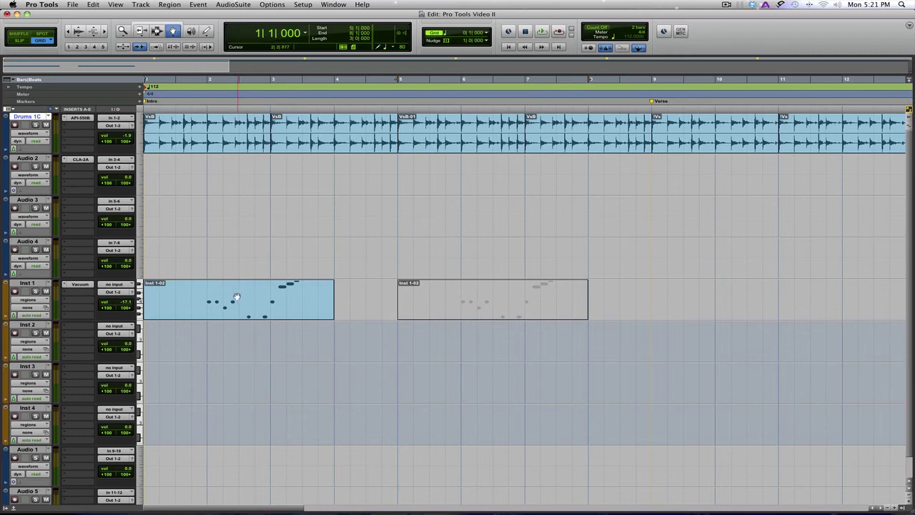
Create one new stereo audio track with Command+Shift+N, which appears as Audio 6 above Audio 2
key(super+Tab)
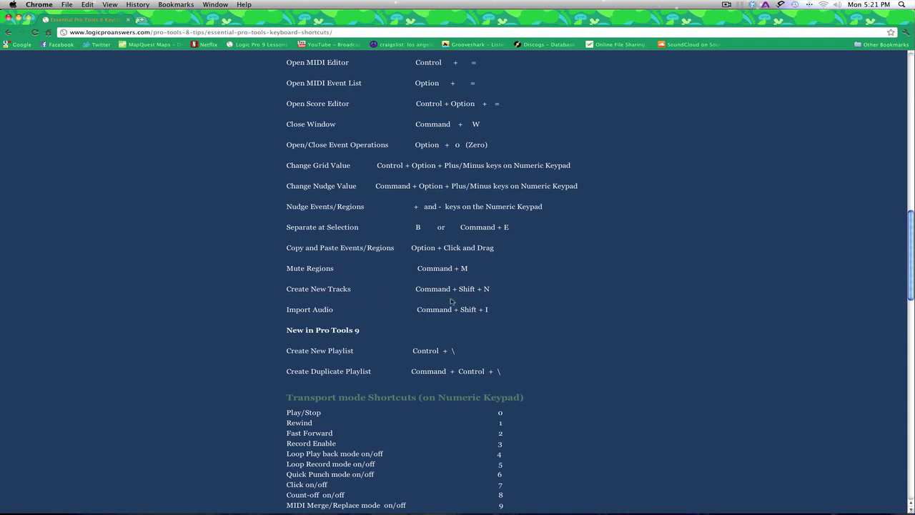
key(super+Tab)
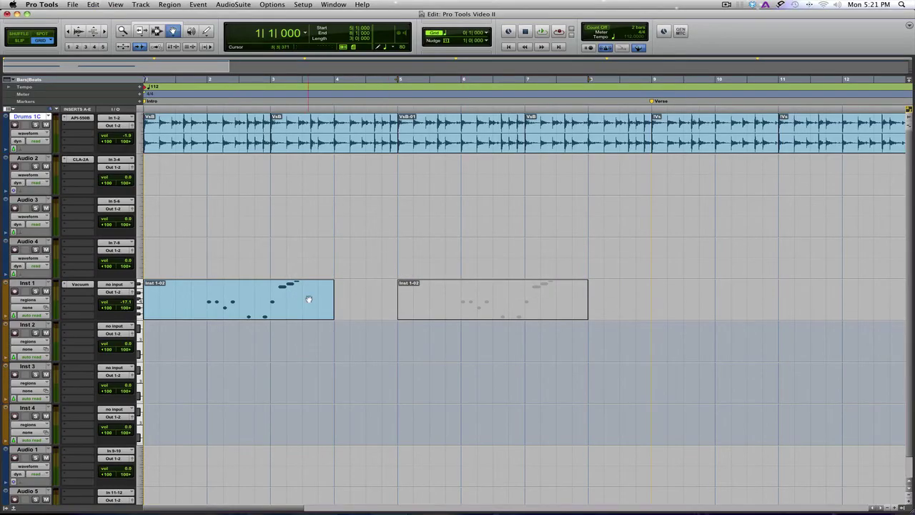
scroll(308, 300, down, 1)
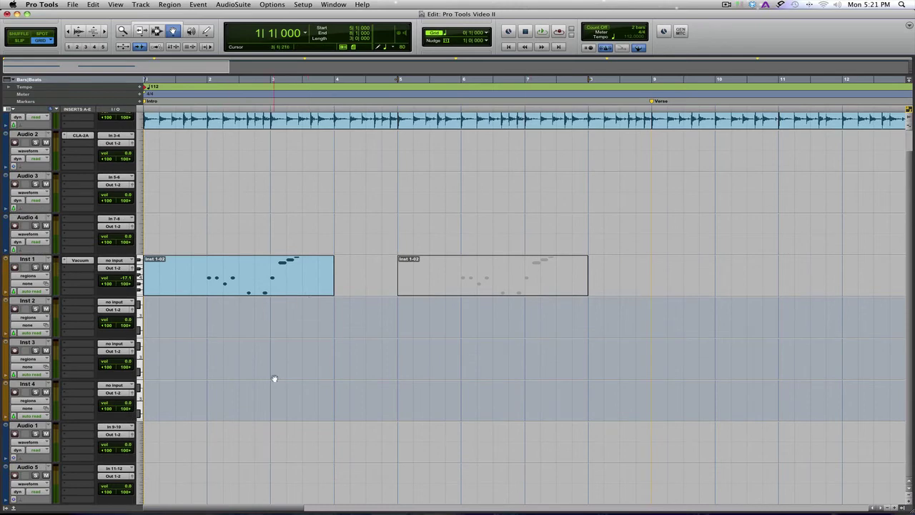
key(super+shift+n)
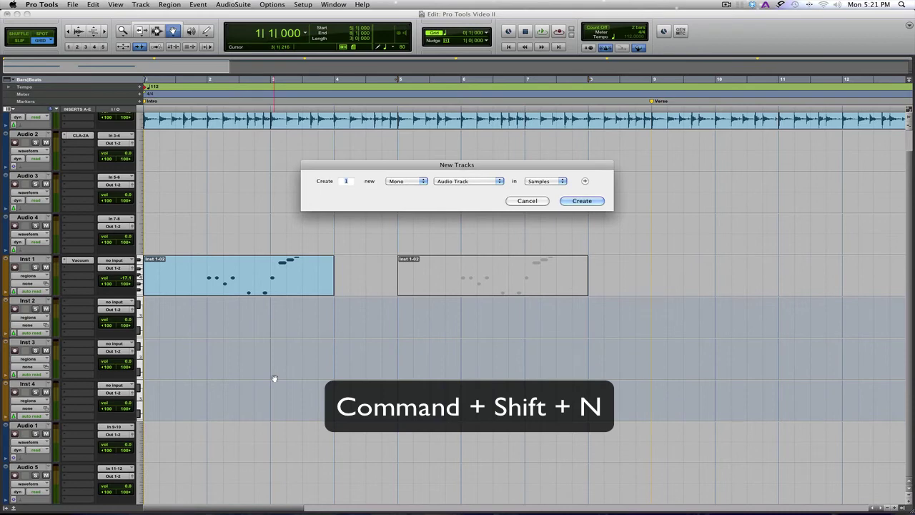
click(420, 181)
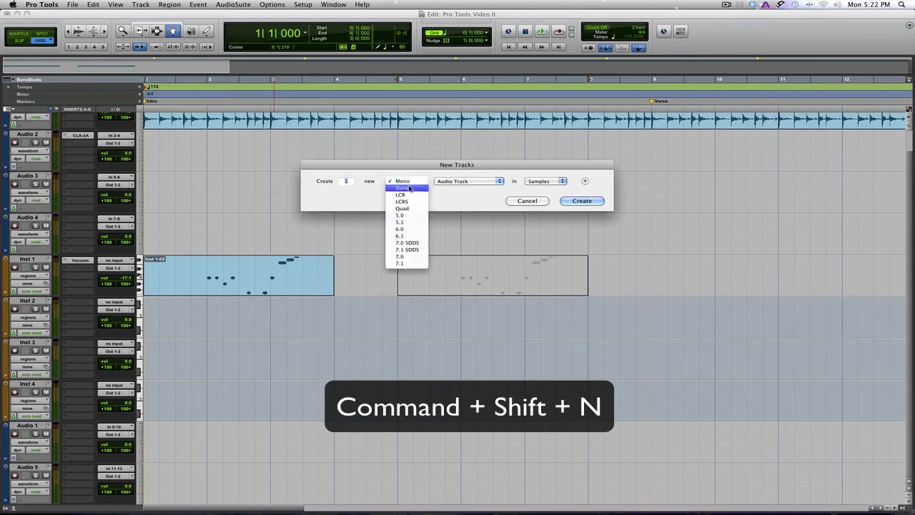
click(407, 188)
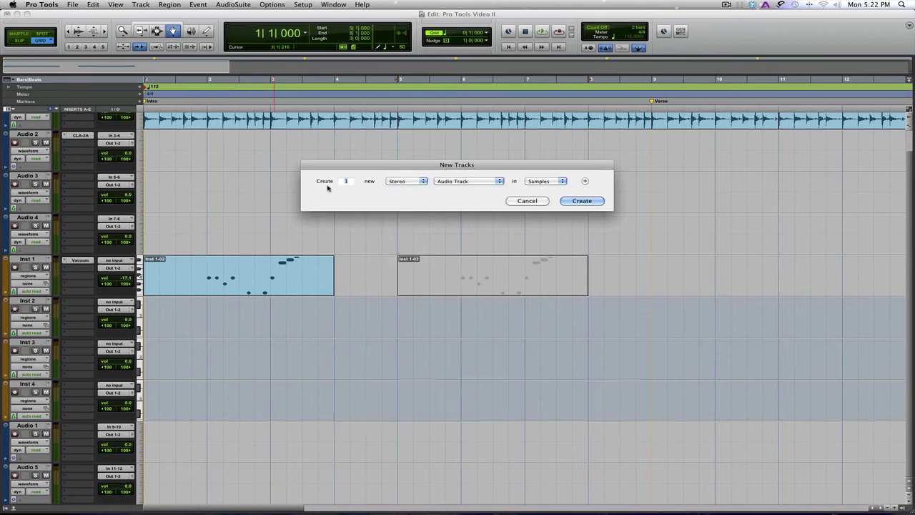
click(582, 201)
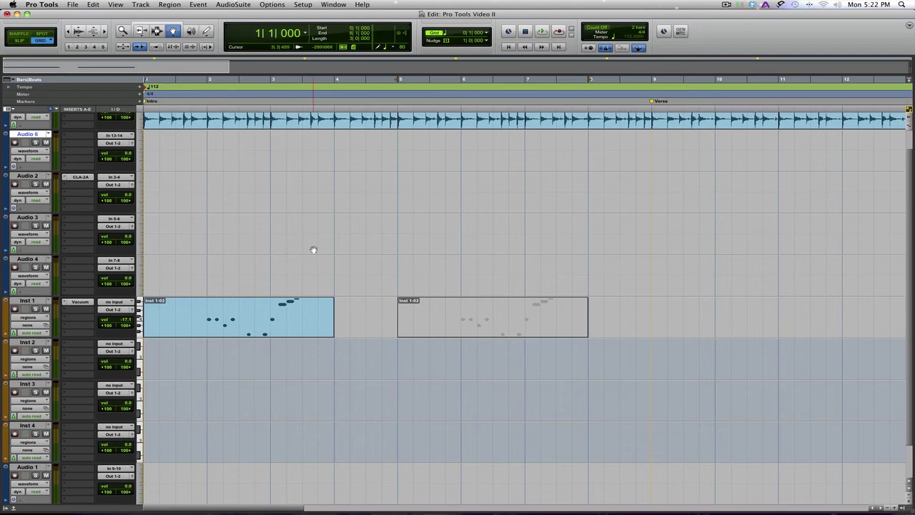
Preview Ch.Build.wav in the Import Audio browser, cancel without importing, and return to Chrome
key(super+shift+i)
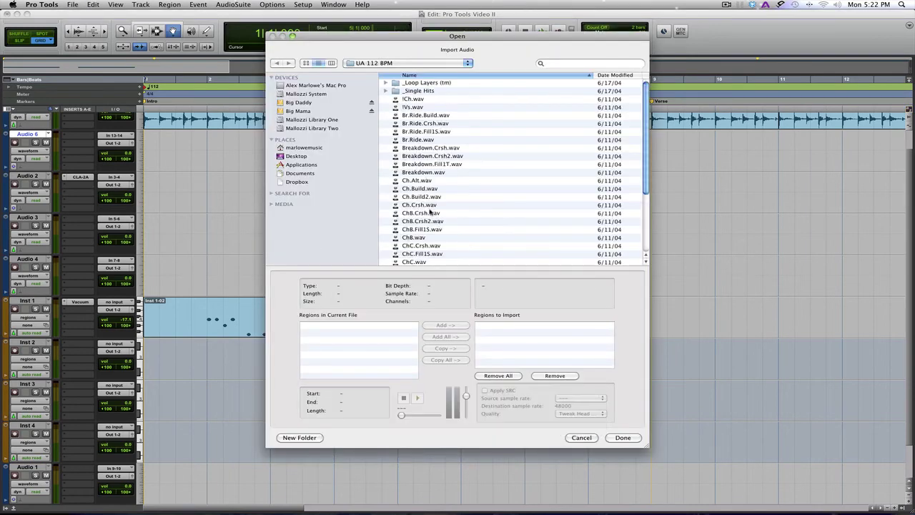
click(415, 189)
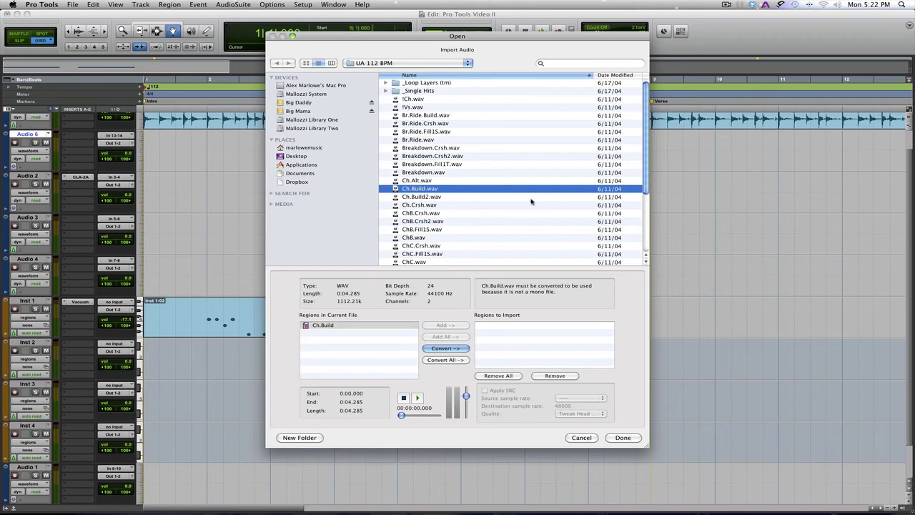
click(581, 438)
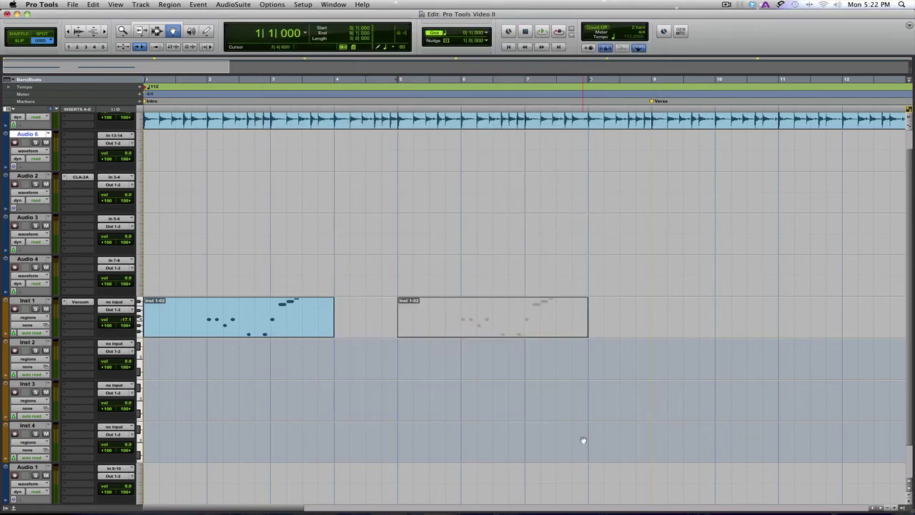
key(super+Tab)
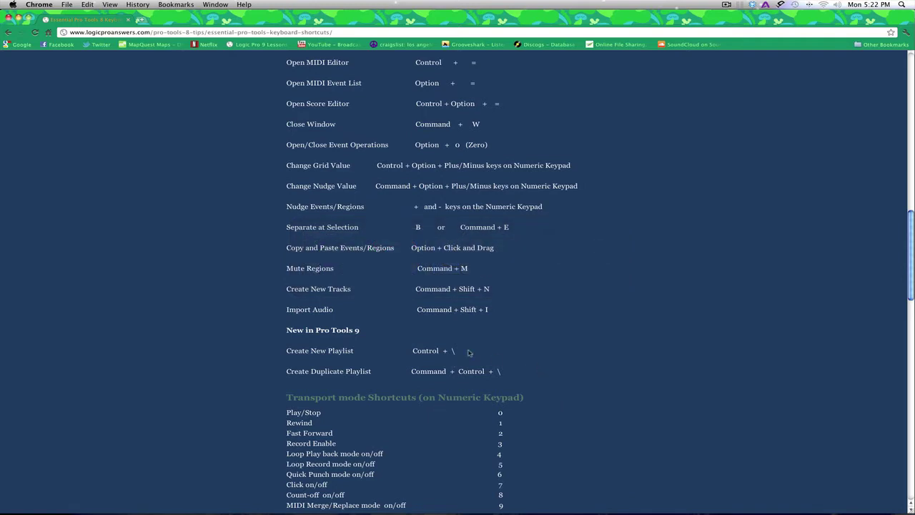
Create a new empty playlist named Drums 3 on the Drums 1C track
scroll(356, 371, down, 3)
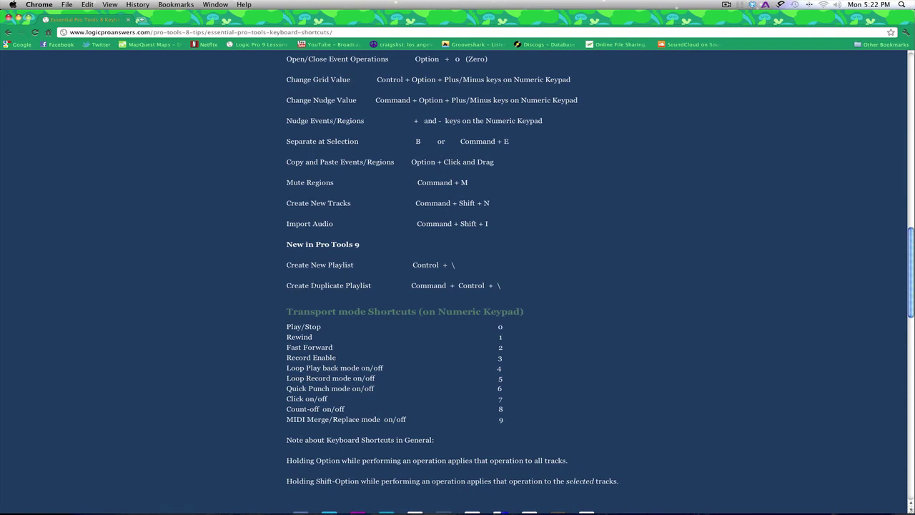
key(super+Tab)
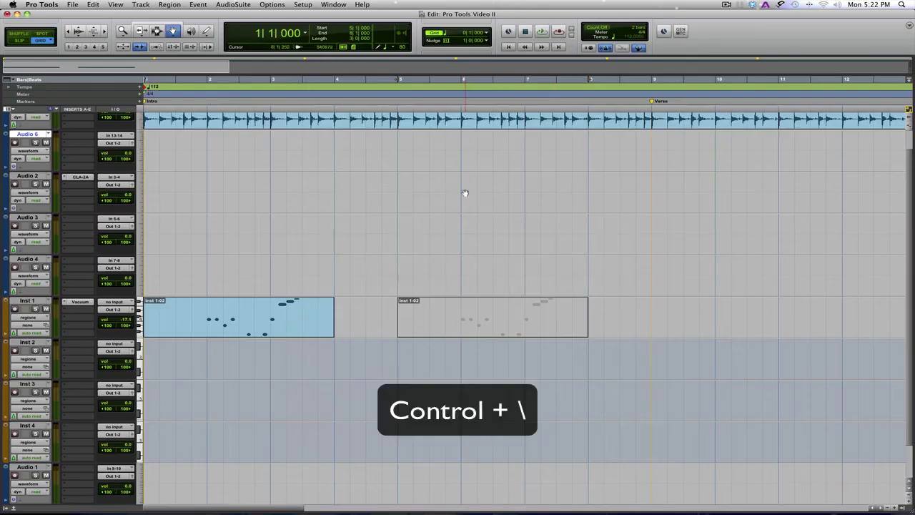
key(ctrl+backslash)
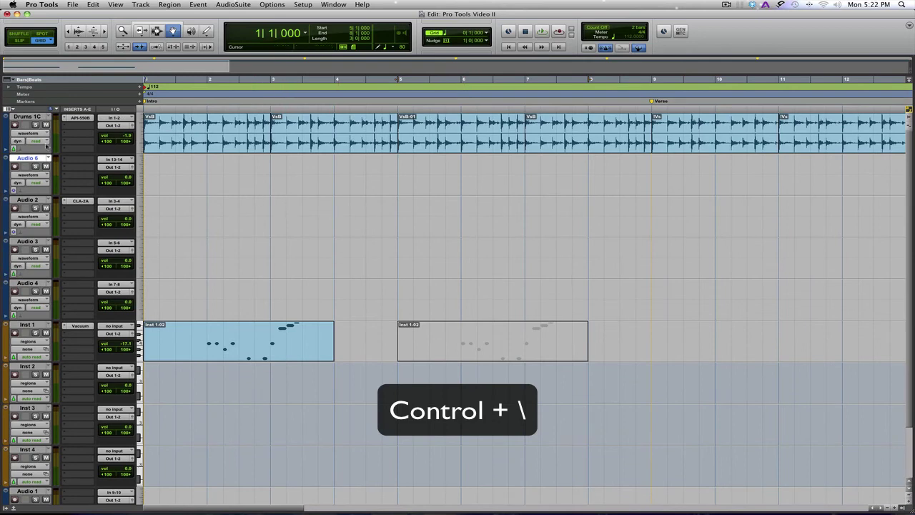
click(26, 121)
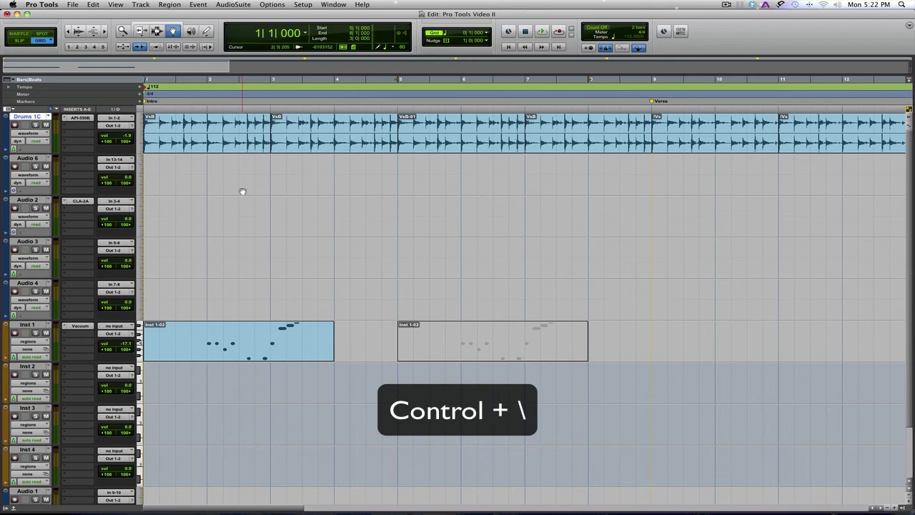
key(ctrl+backslash)
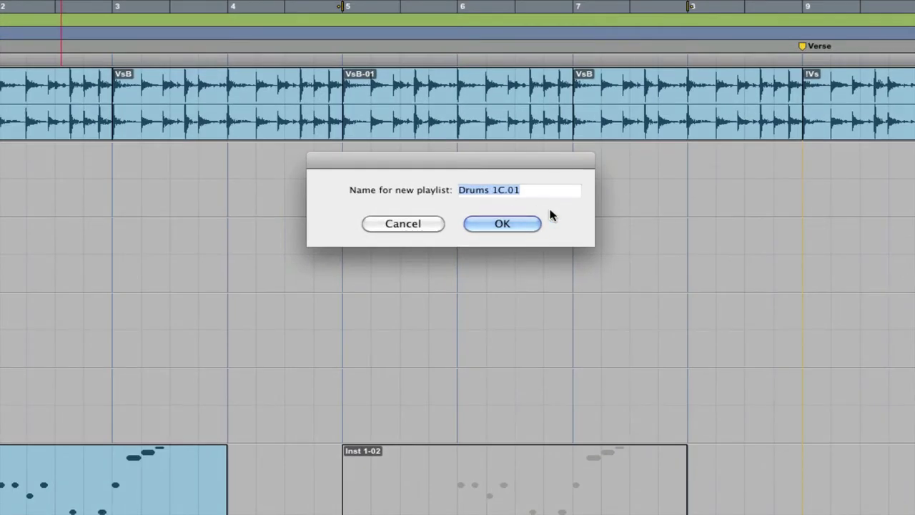
click(501, 183)
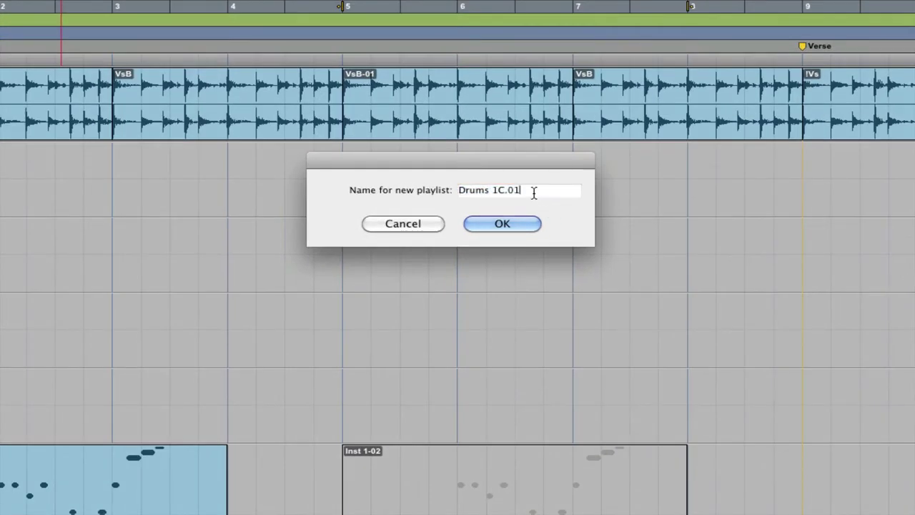
key(BackSpace)
key(BackSpace)
key(BackSpace)
key(BackSpace)
key(BackSpace)
text(3)
key(Return)
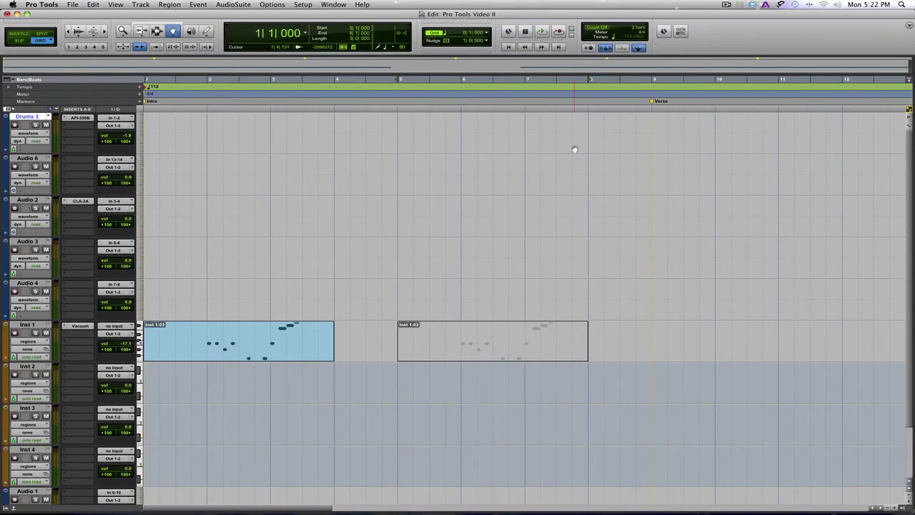
Switch the drums track to Drums 1B, then back to the Drums 1 playlist
click(49, 118)
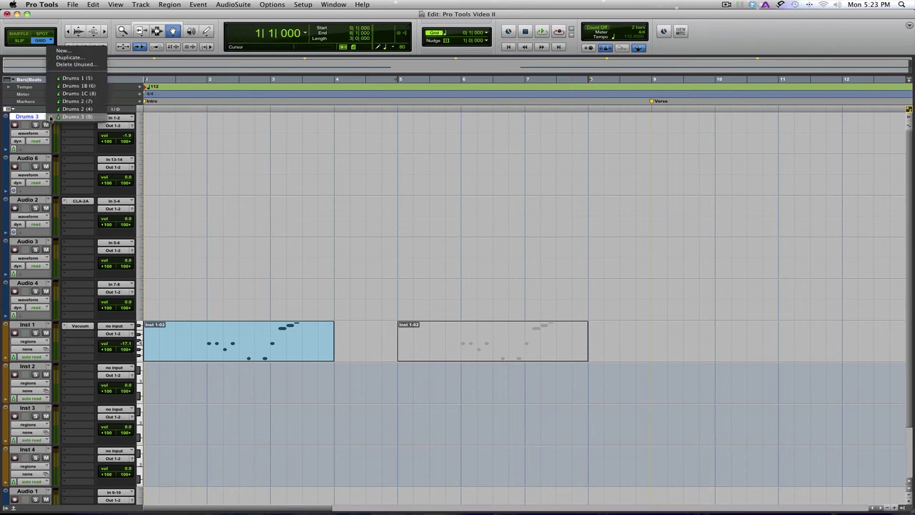
click(73, 86)
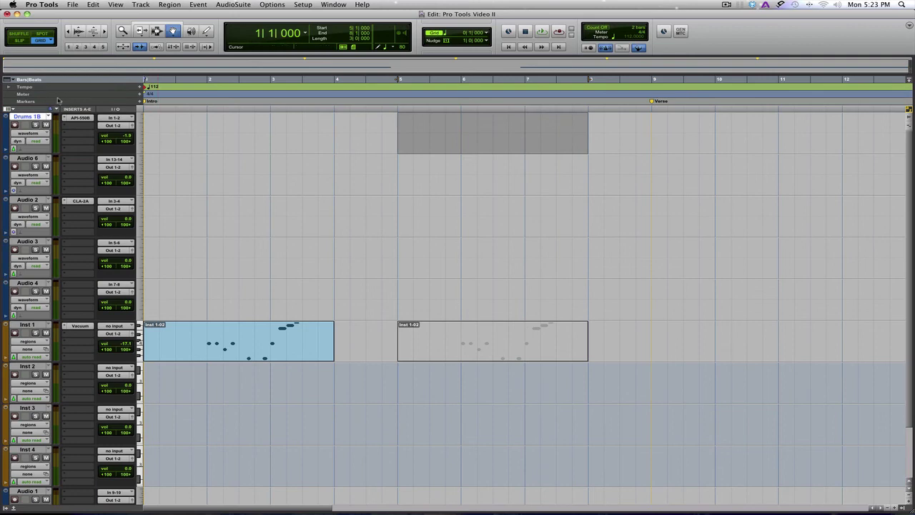
click(50, 116)
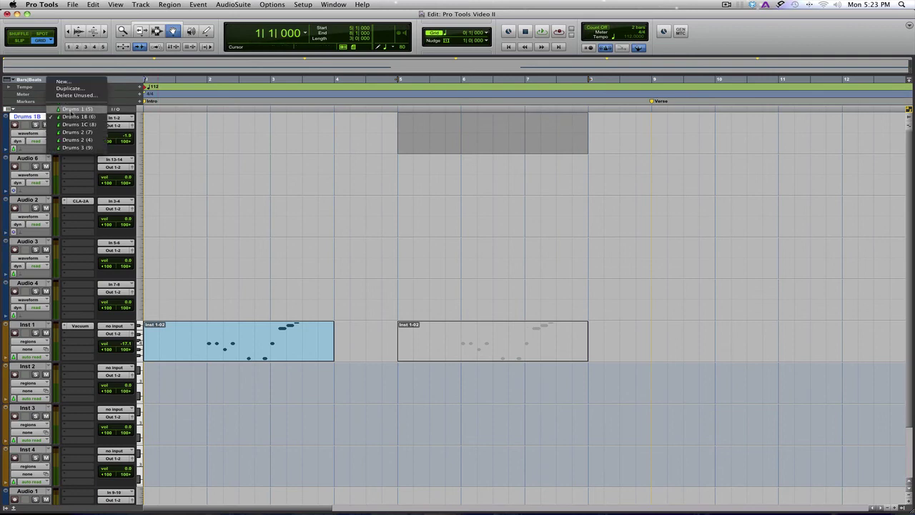
click(73, 108)
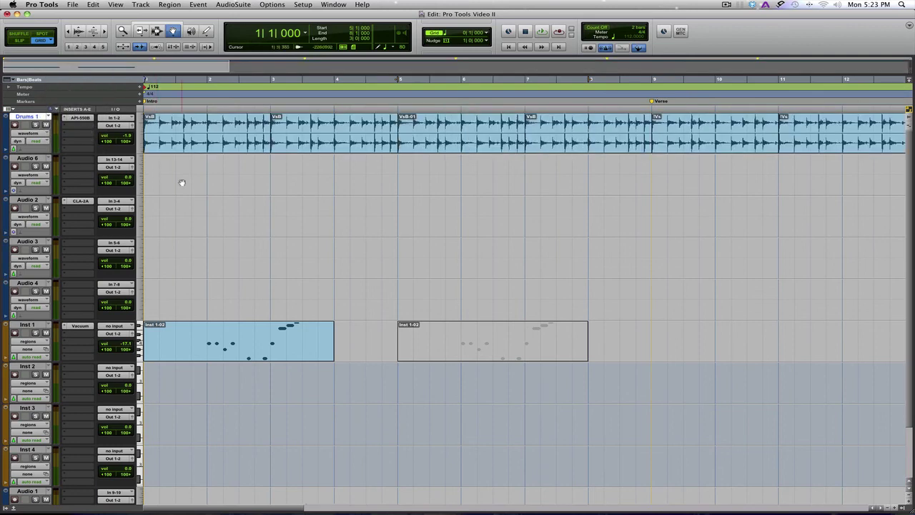
Duplicate the Drums 1 playlist with Command+Control+\ as Drums 1D, then scroll up the Chrome shortcuts page
key(super+Tab)
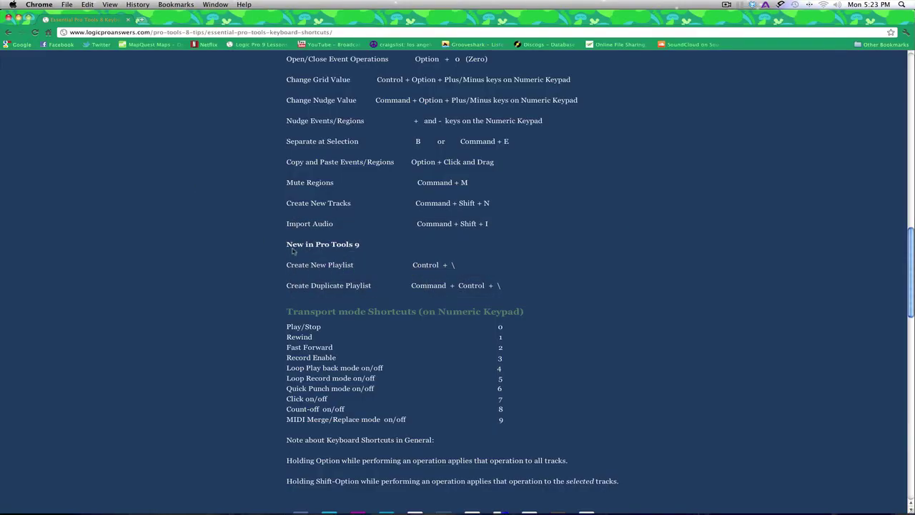
key(super+Tab)
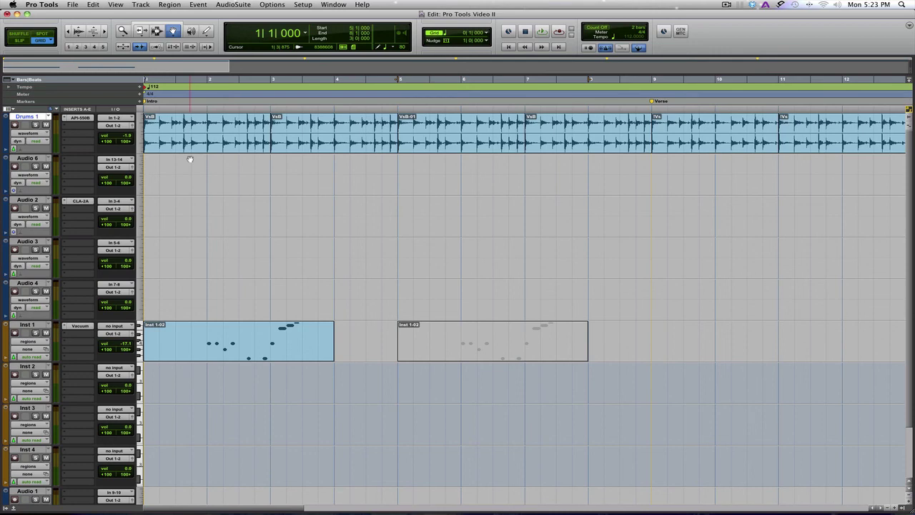
key(ctrl+super+backslash)
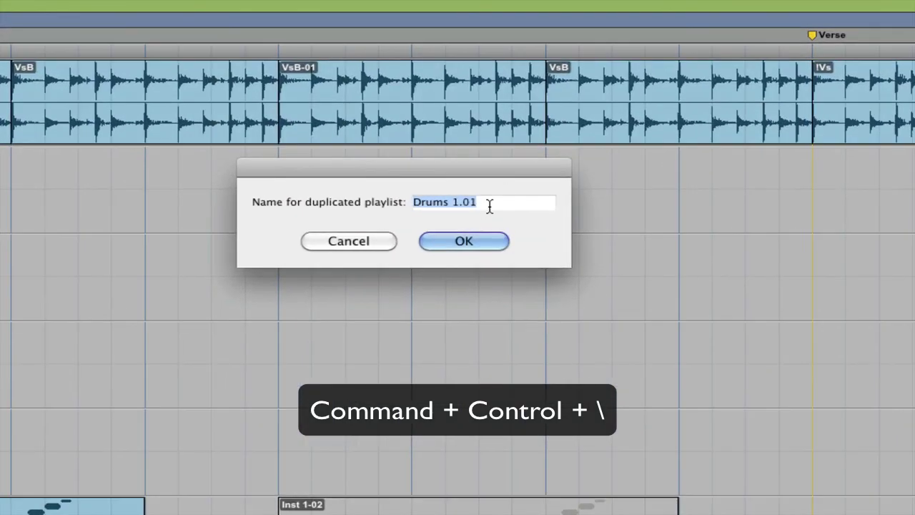
click(498, 183)
key(BackSpace)
key(BackSpace)
key(BackSpace)
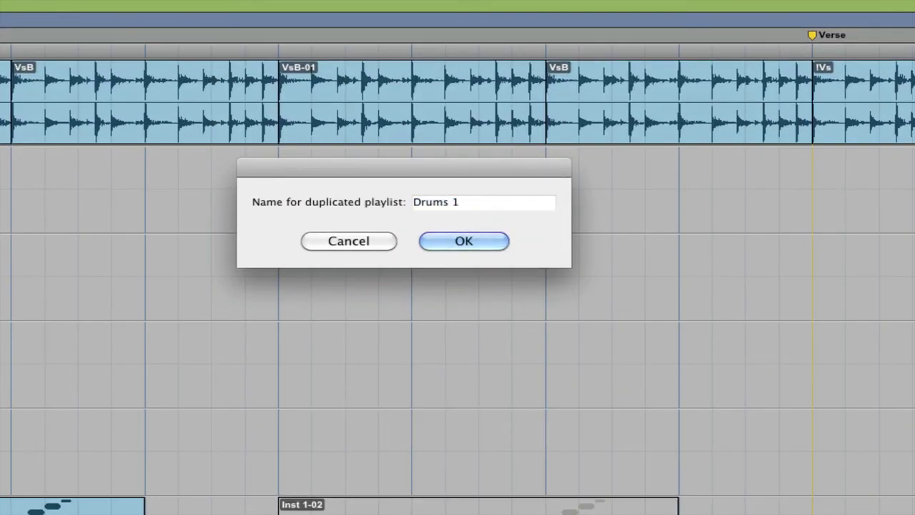
text(D)
key(Return)
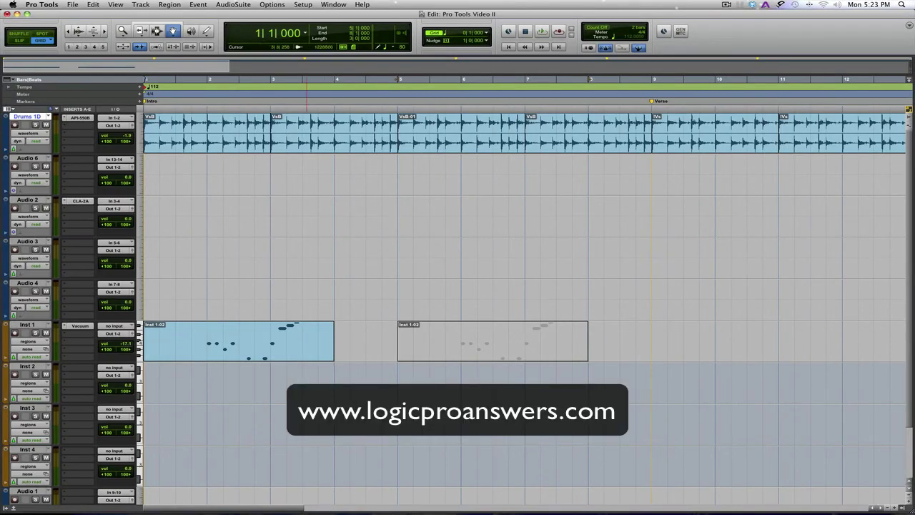
key(super+Tab)
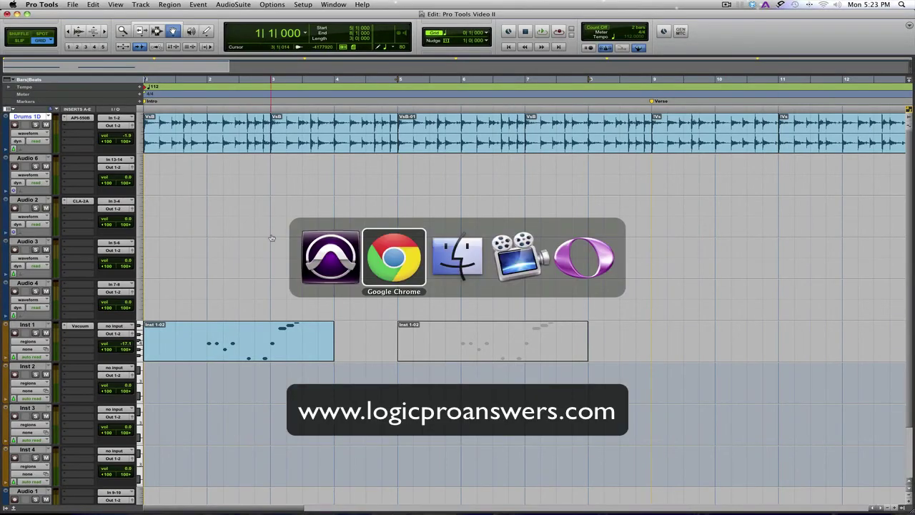
scroll(457, 285, up, 10)
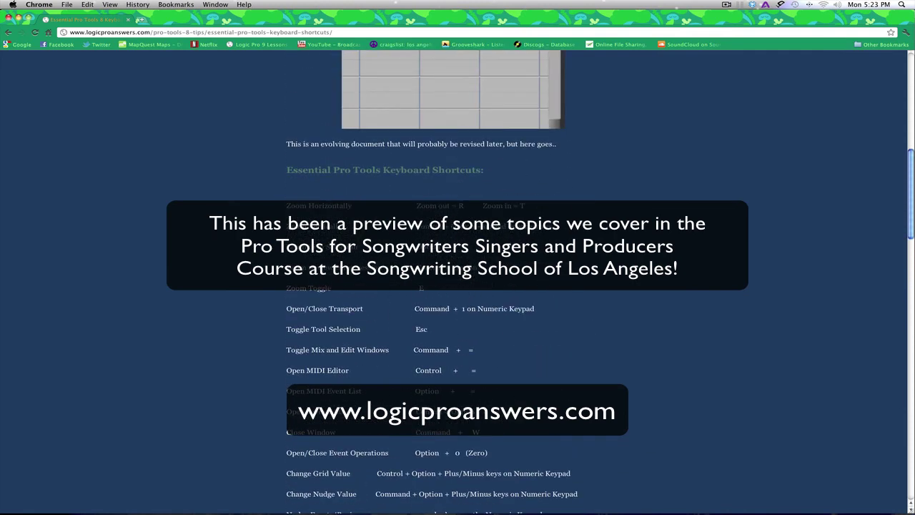